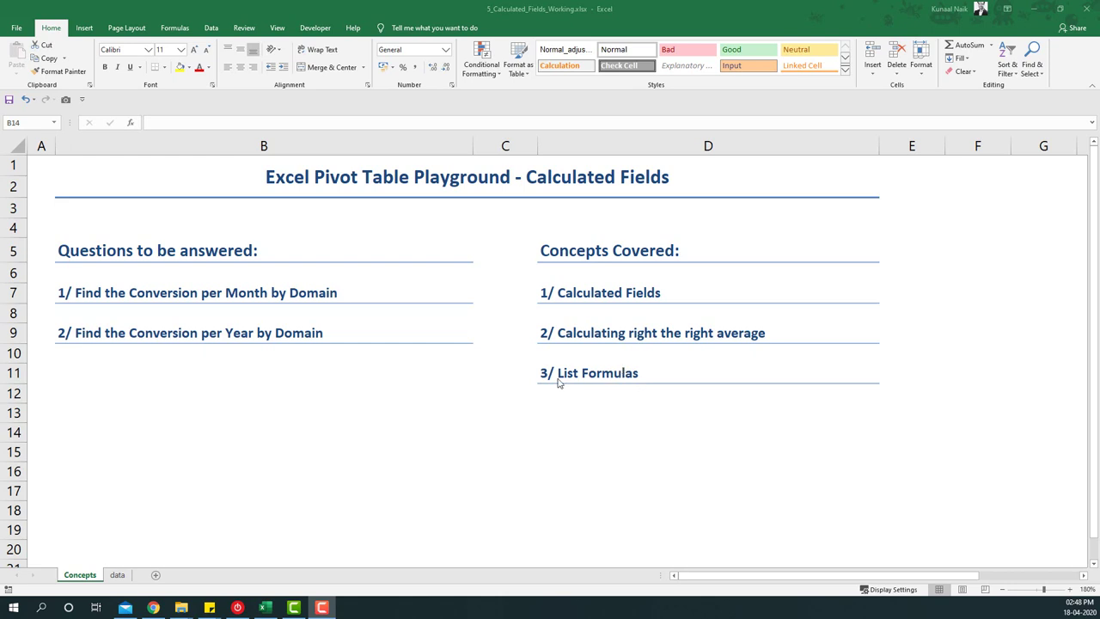
- Switch to the 'data' sheet with the Domain, Month, Website_Visits and Conversion table
click(117, 575)
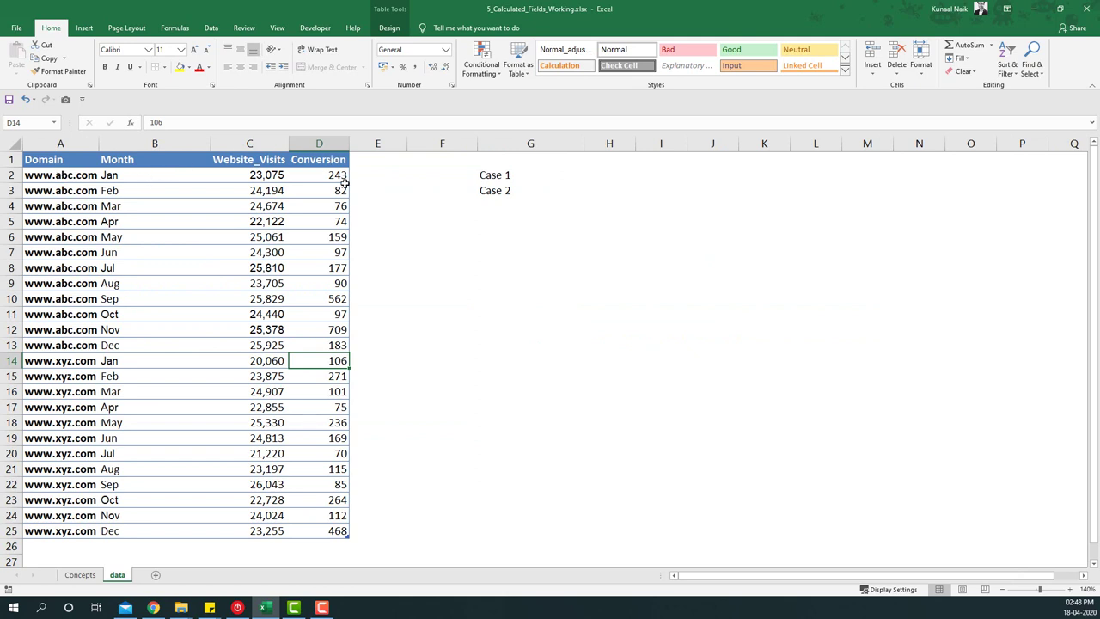
drag(123, 175, 101, 351)
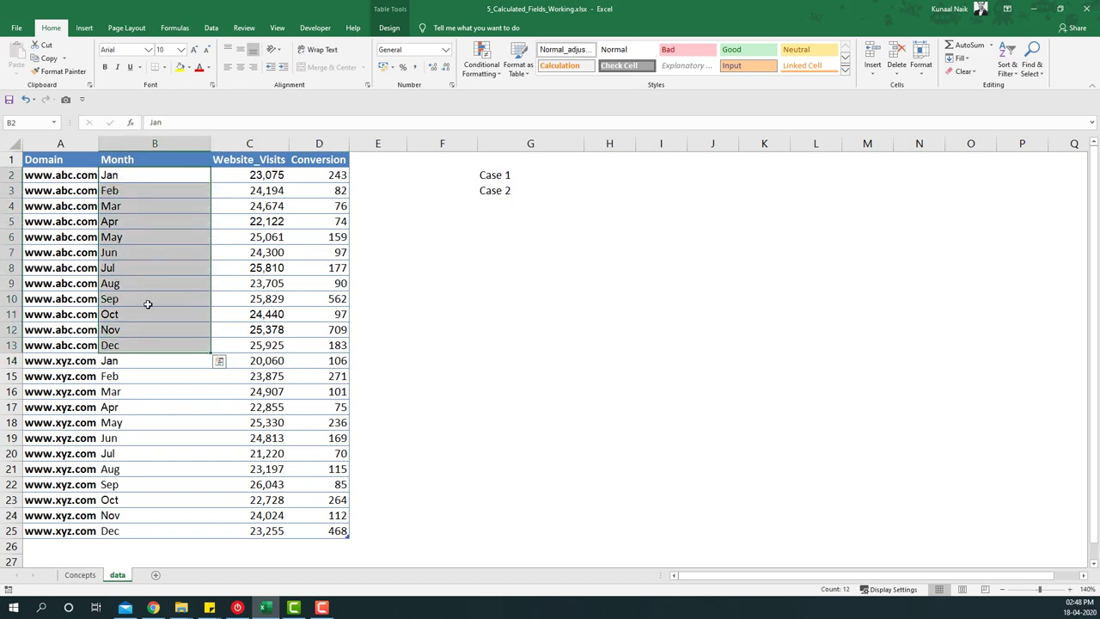
click(138, 344)
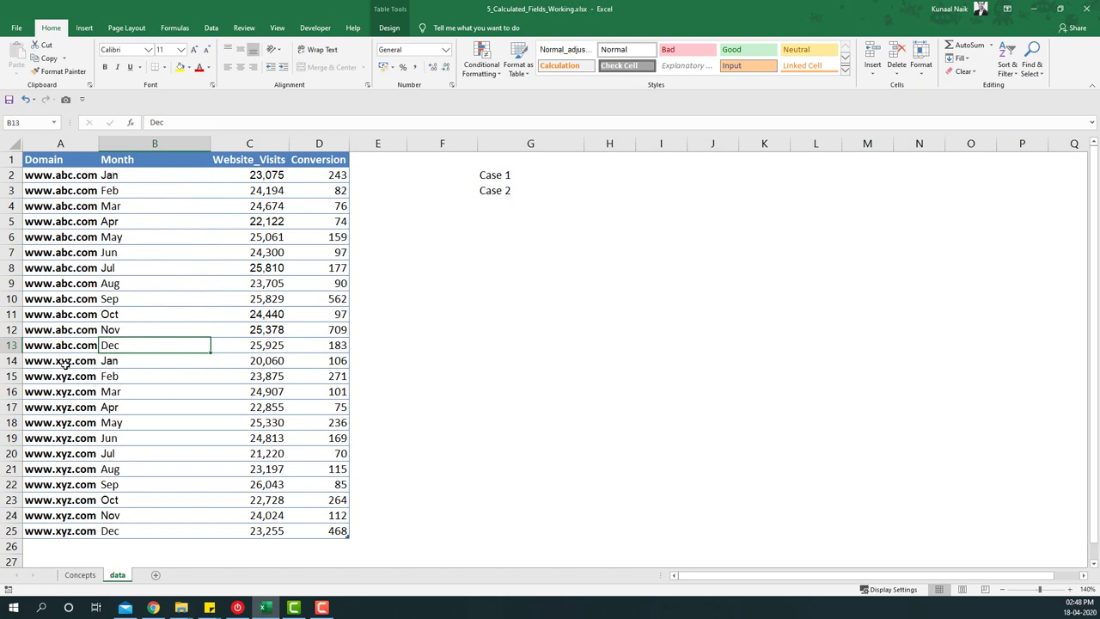
click(64, 363)
click(160, 355)
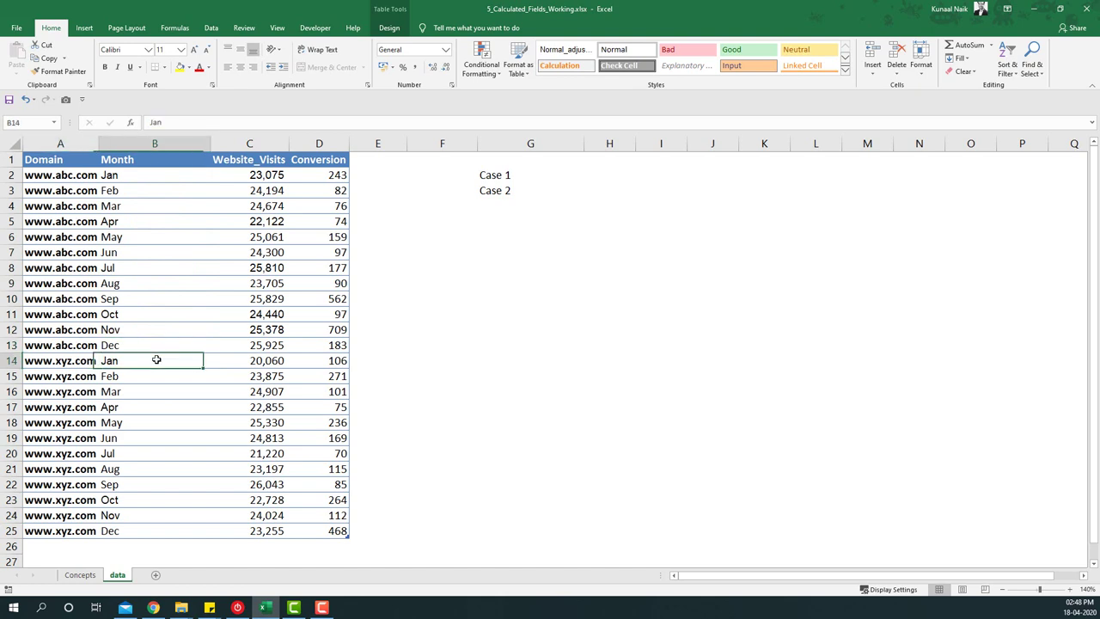
click(143, 528)
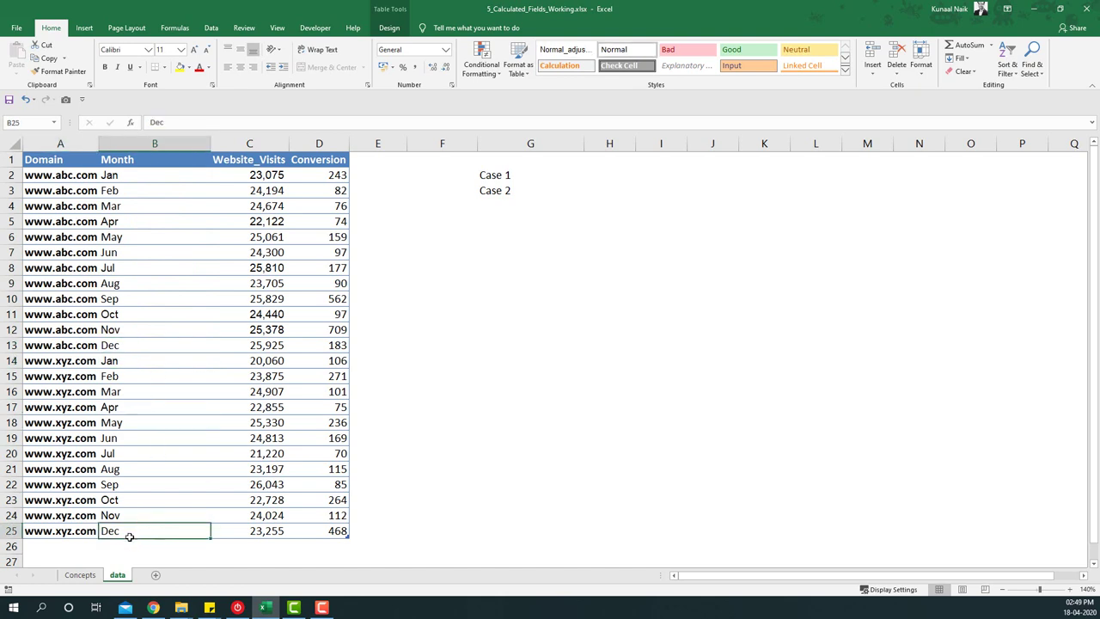
click(86, 577)
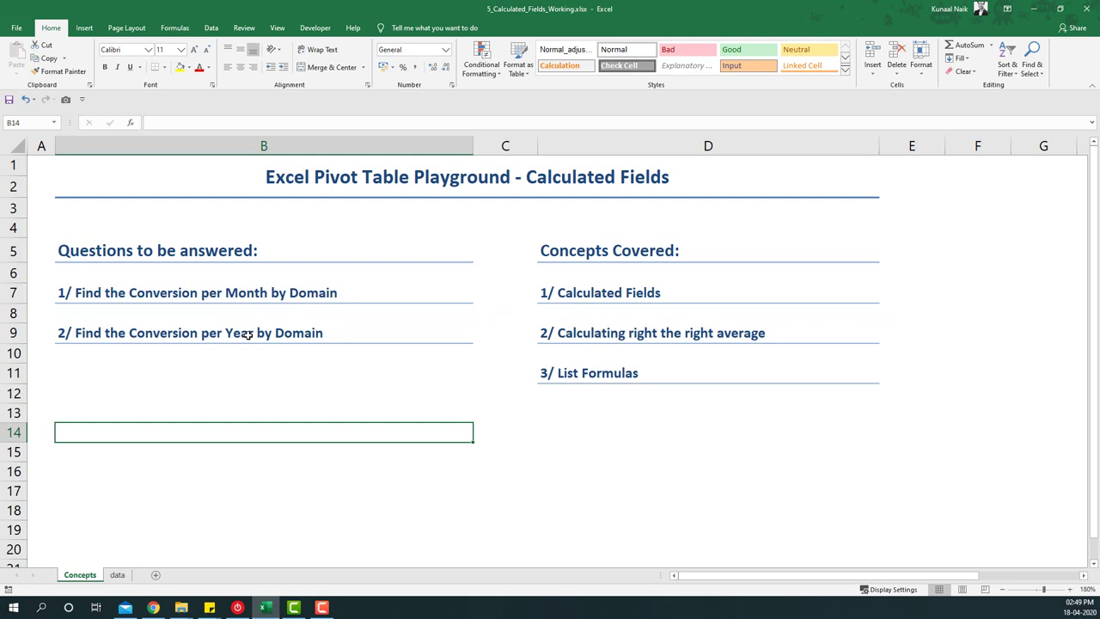
click(117, 575)
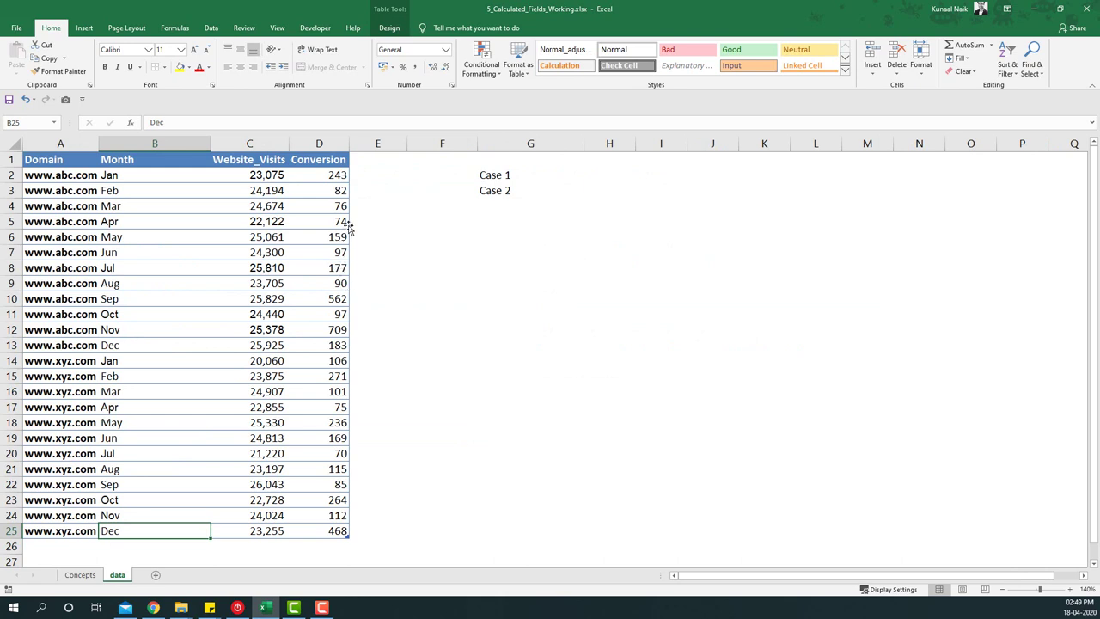
drag(333, 163, 222, 159)
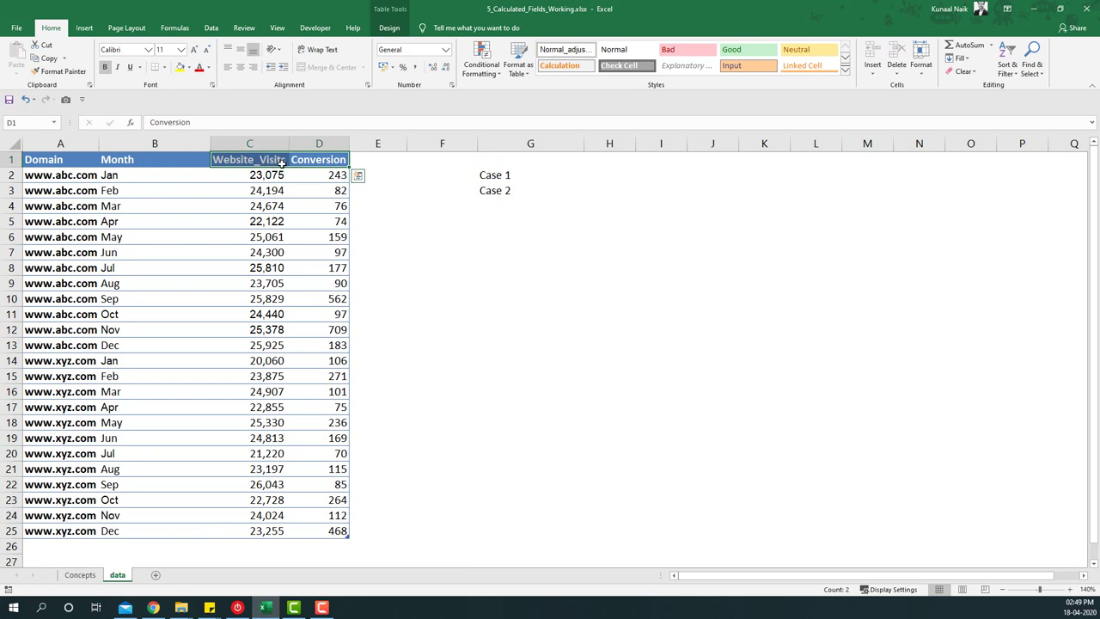
click(368, 161)
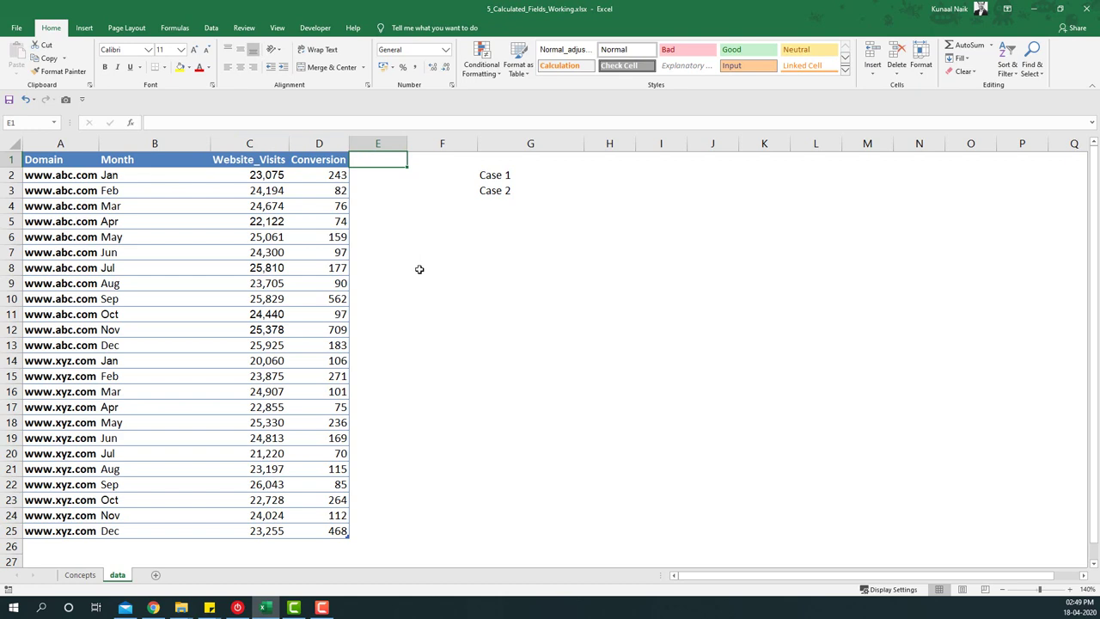
text(Conv%)
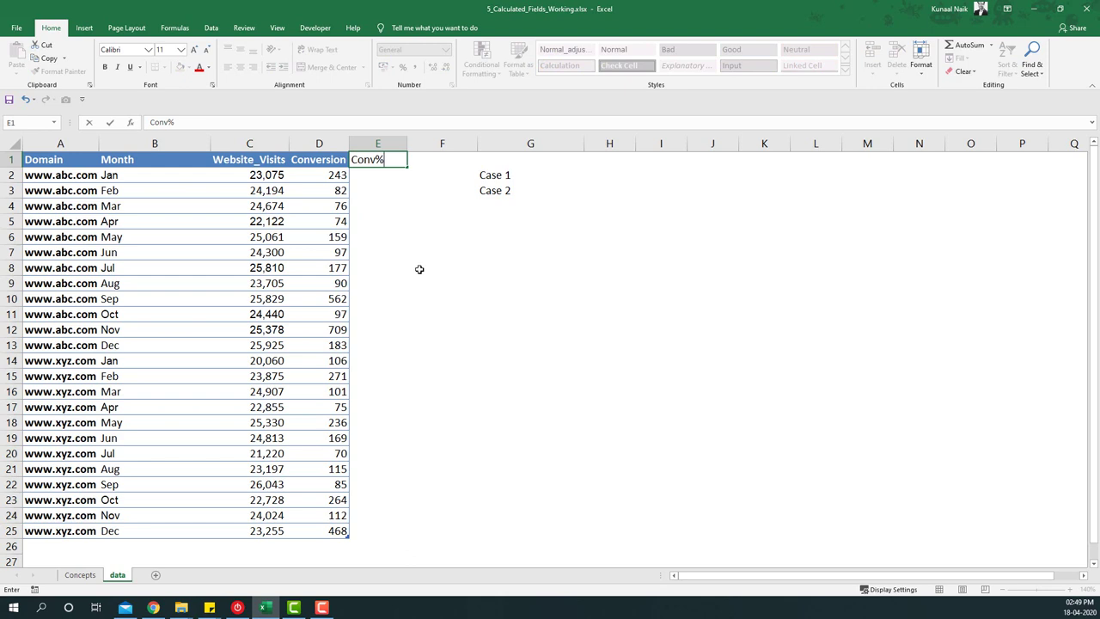
key(Return)
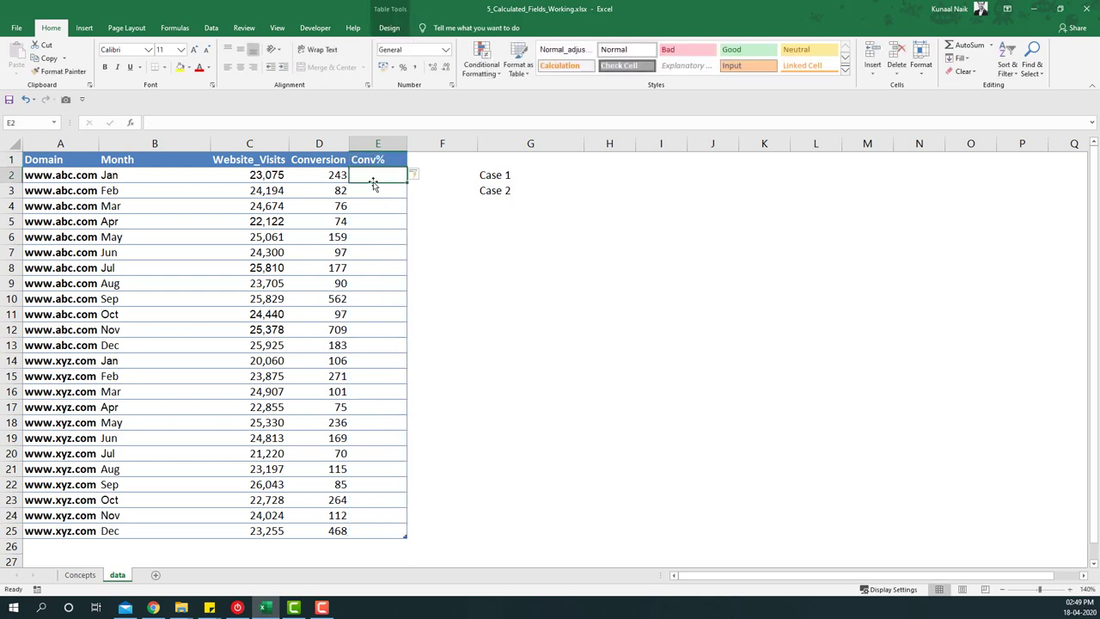
text(=)
key(Left)
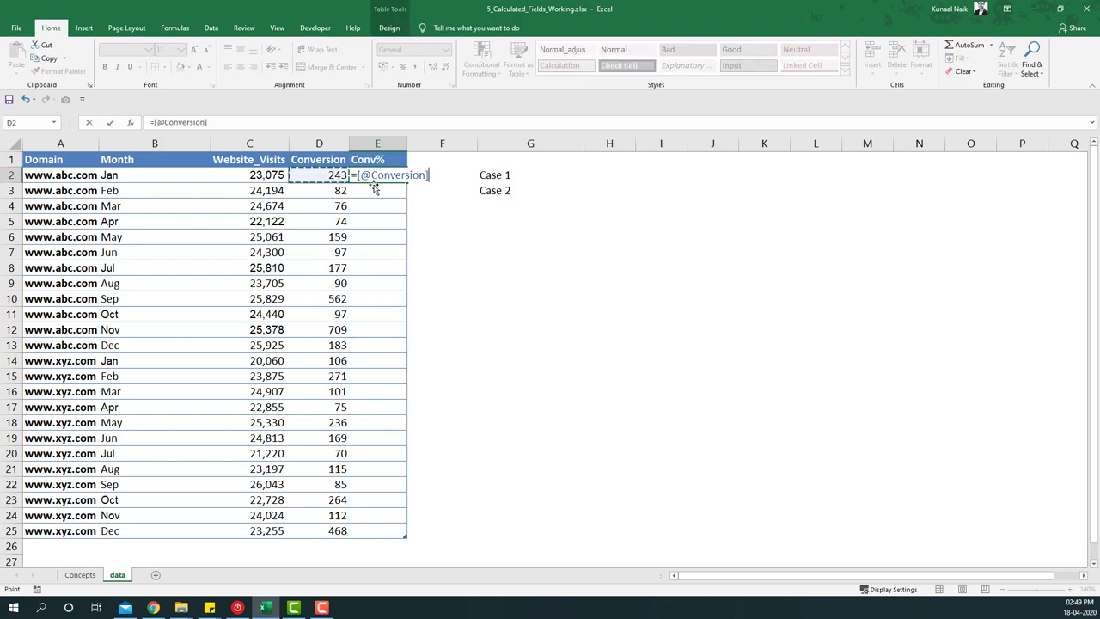
text(/)
key(Left)
key(Left)
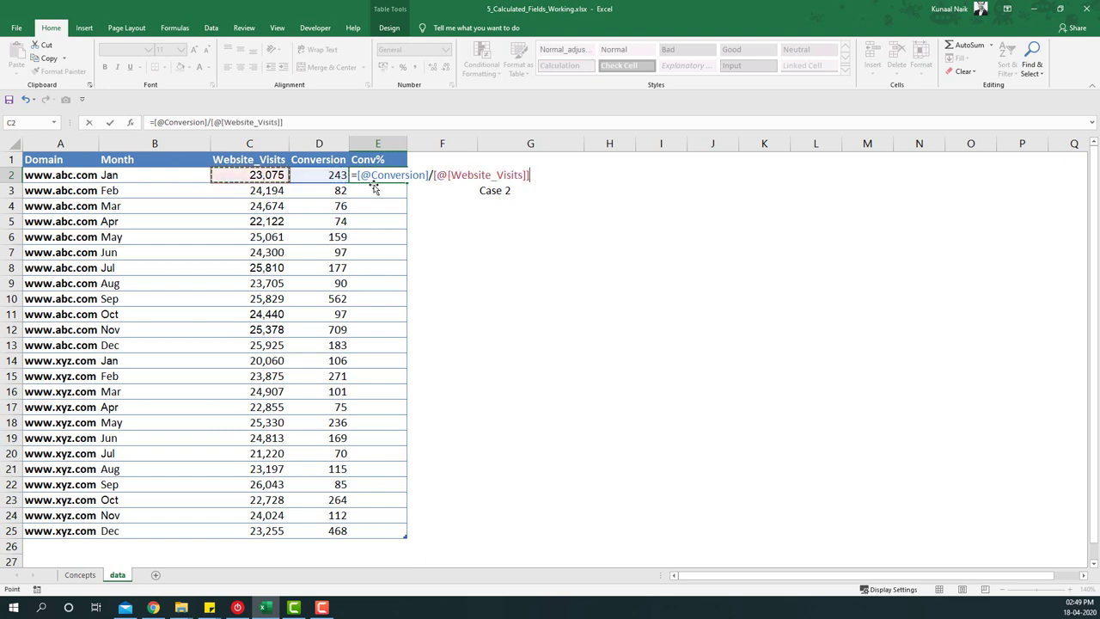
key(Return)
- Format the Conv% values in E2:E25 as percentages with two decimal places
drag(371, 175, 376, 525)
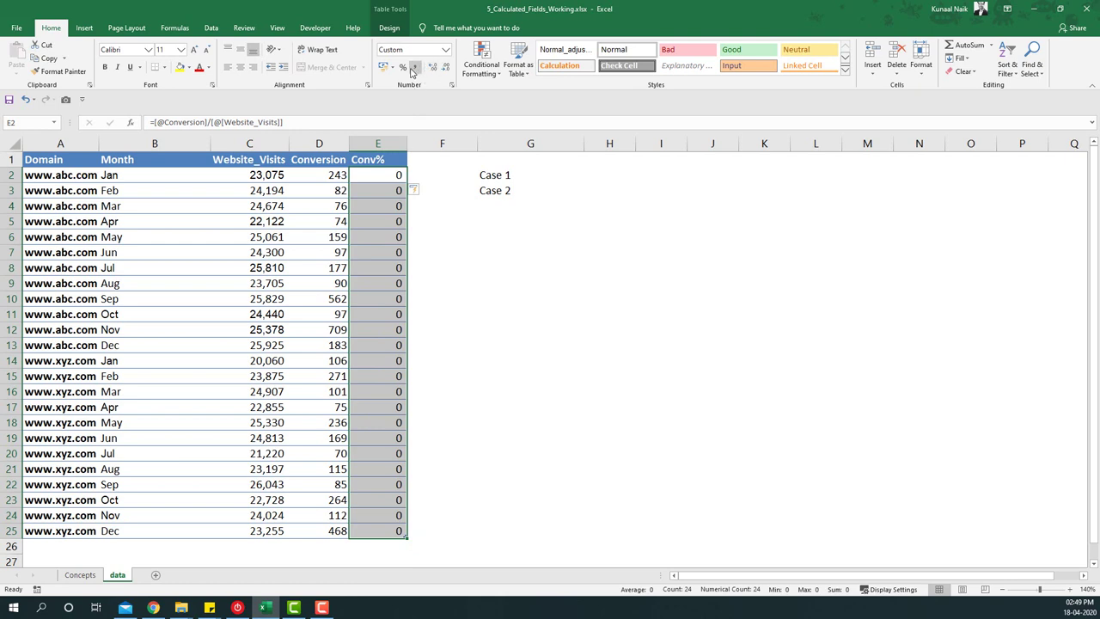
click(402, 67)
click(432, 67)
click(432, 67)
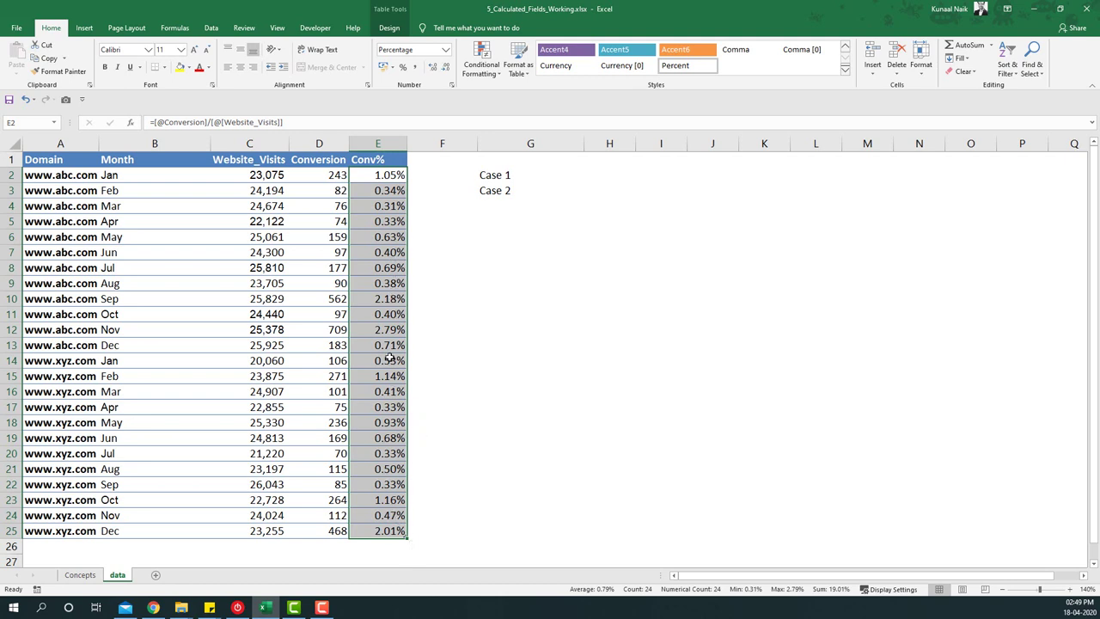
drag(385, 329, 29, 332)
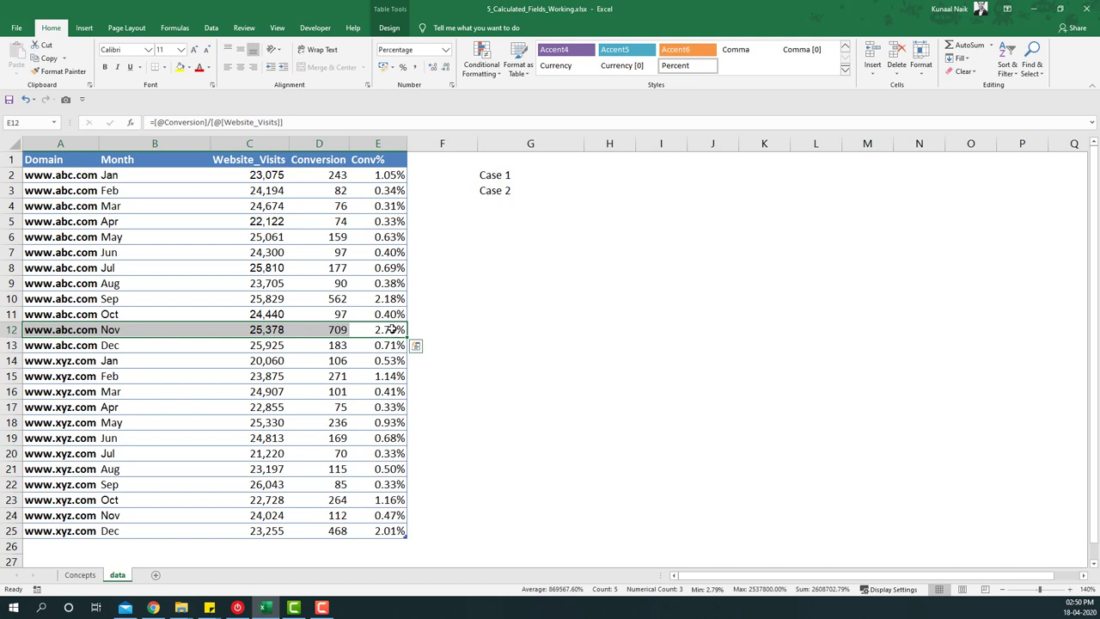
- Review the Nov Website_Visits and Conversion values and the Conv% column
click(269, 331)
click(337, 331)
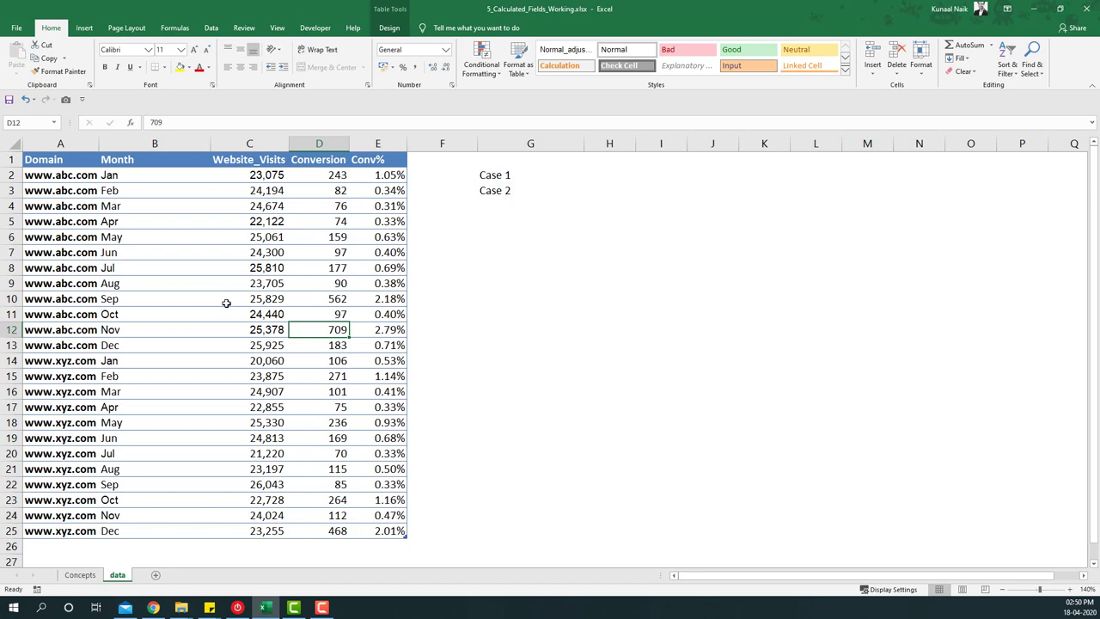
click(93, 574)
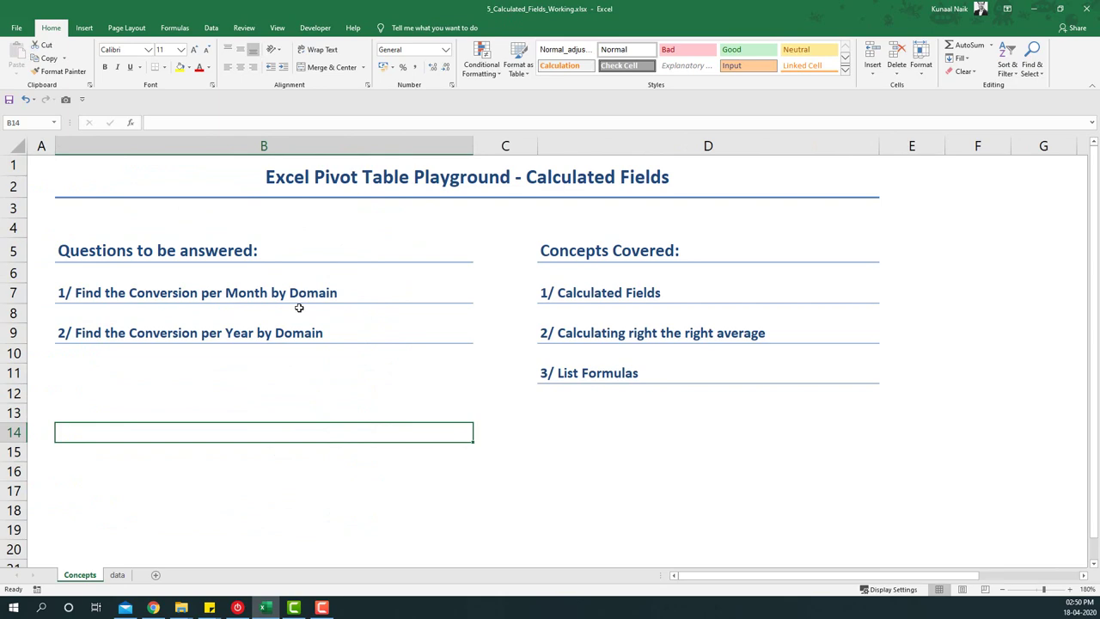
click(118, 574)
drag(386, 175, 386, 530)
- Narrow column G beside the Case 1 and Case 2 labels and select H2
click(80, 574)
click(124, 572)
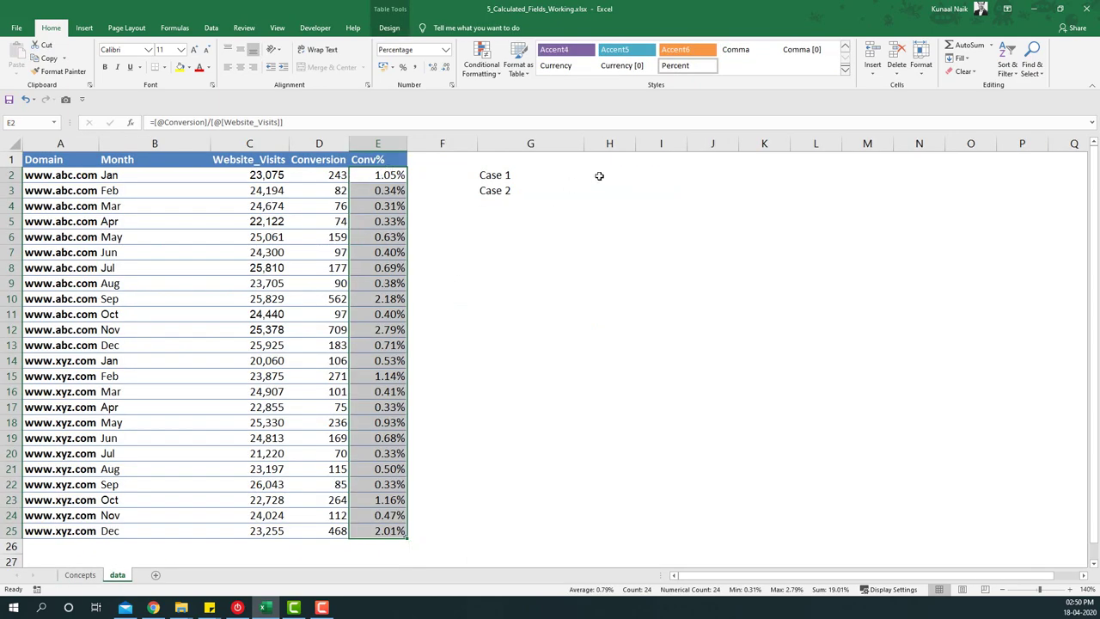
drag(584, 144, 543, 143)
click(568, 174)
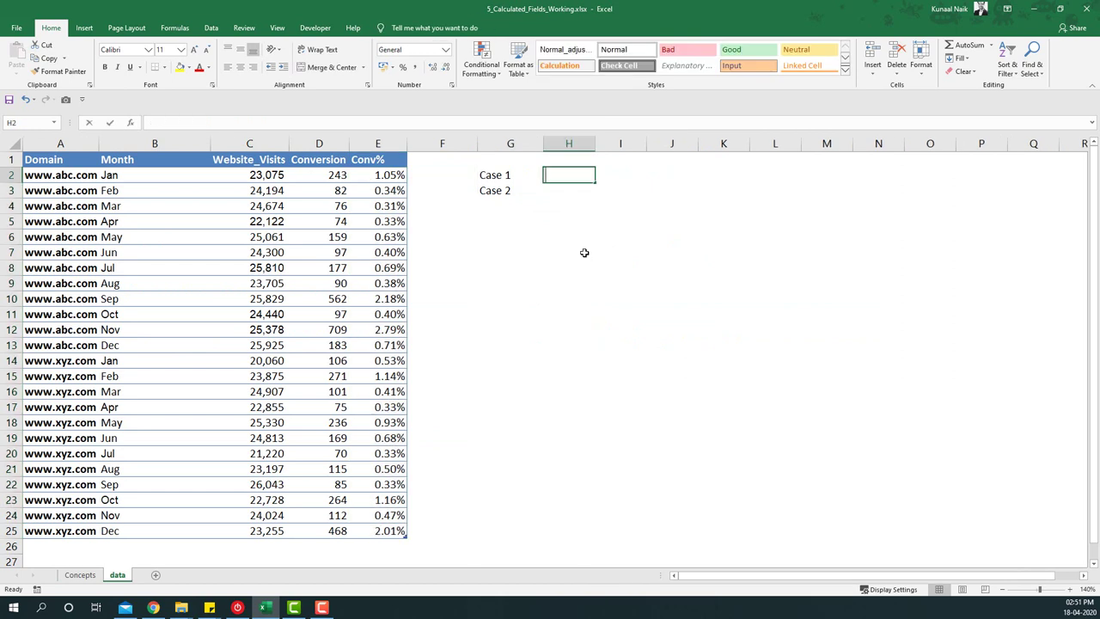
- Enter =AVERAGE(E2:E13) in H2 as the Case 1 result
text(=aver)
key(Tab)
key(Left)
key(Left)
key(Left)
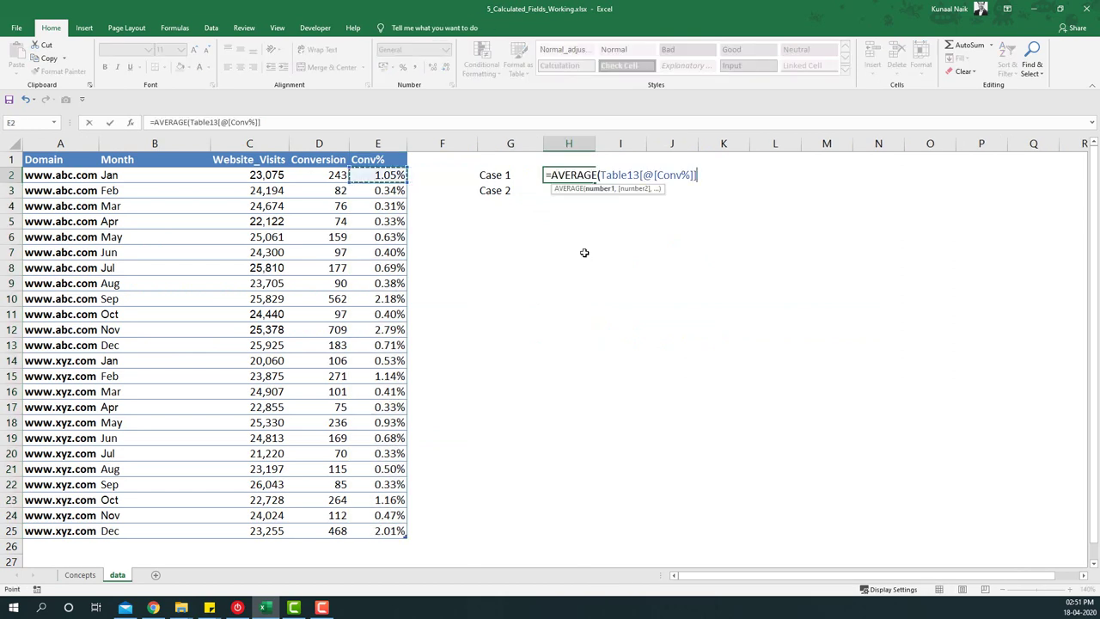
key(shift+Down)
key(shift+Down)
key(shift+Down)
key(shift+Down)
key(shift+Down)
key(shift+Down)
key(shift+Down)
key(shift+Down)
key(shift+Down)
key(shift+Down)
key(shift+Down)
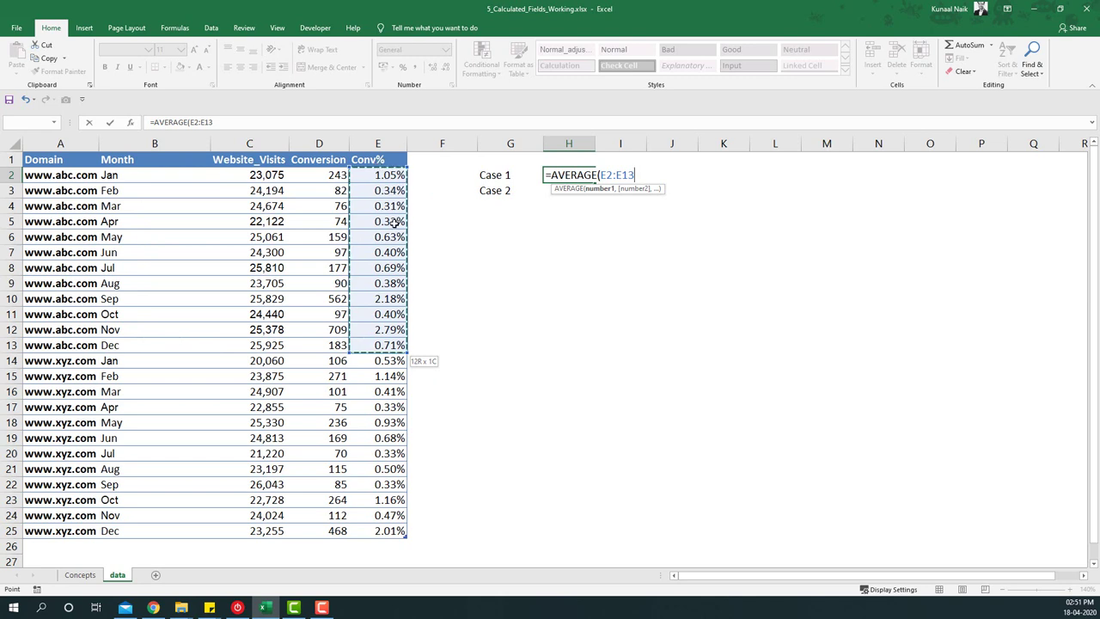
text())
key(Return)
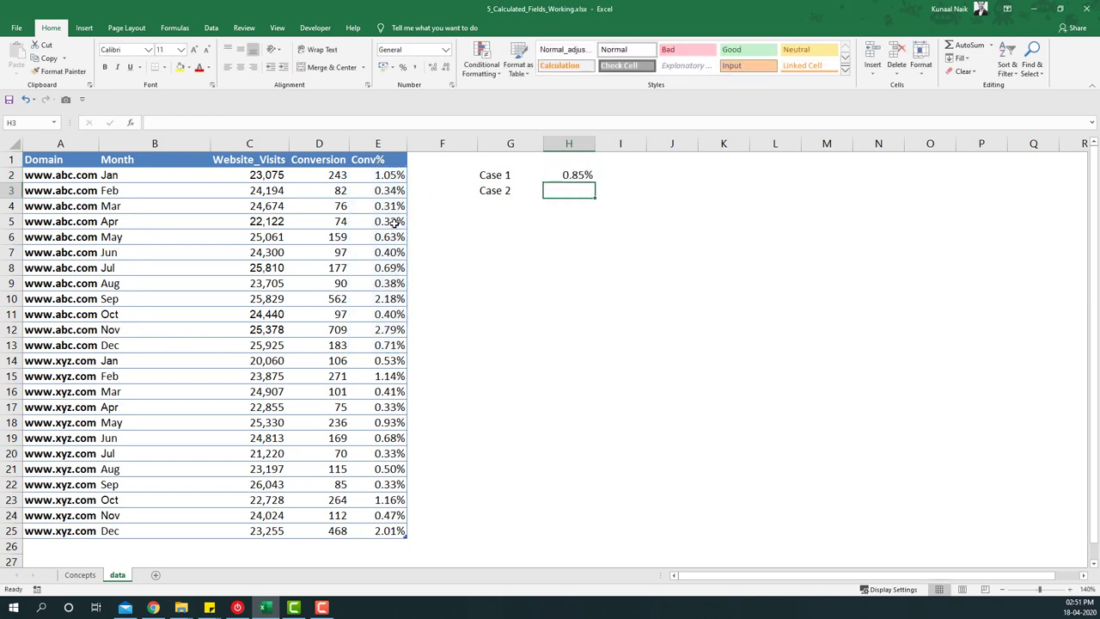
click(571, 172)
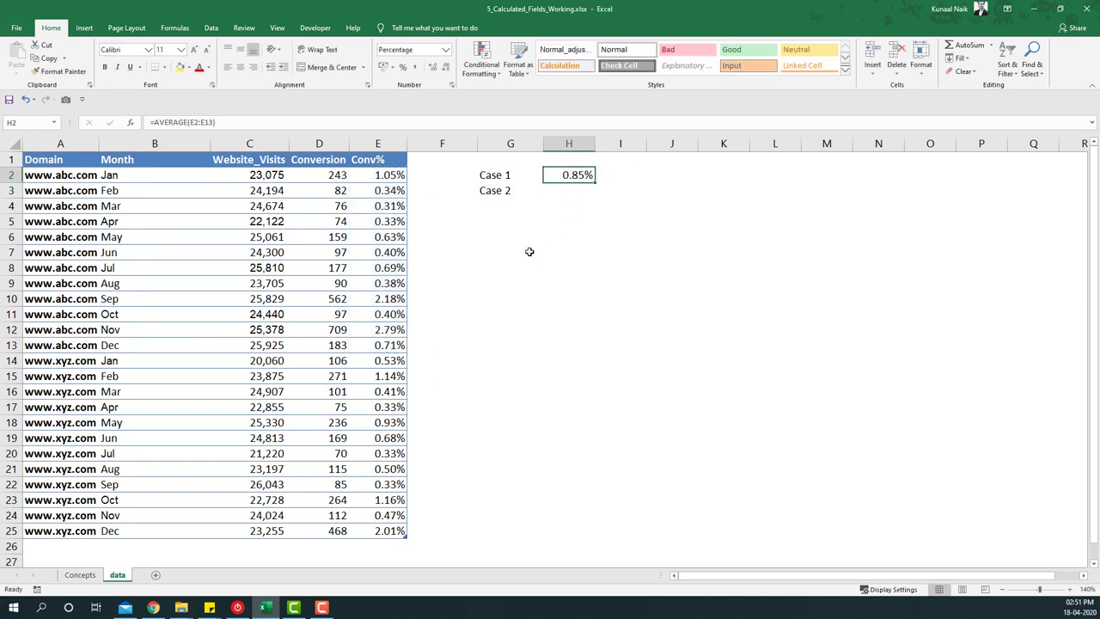
- Start the Case 2 formula in H3 with =SUM(D2:D13) of conversions
click(571, 192)
text(=sum)
key(Tab)
key(Left)
key(Left)
key(Left)
key(Left)
key(Up)
key(shift+Down)
key(shift+Down)
key(shift+Down)
key(shift+Down)
key(shift+Down)
key(shift+Down)
key(shift+Down)
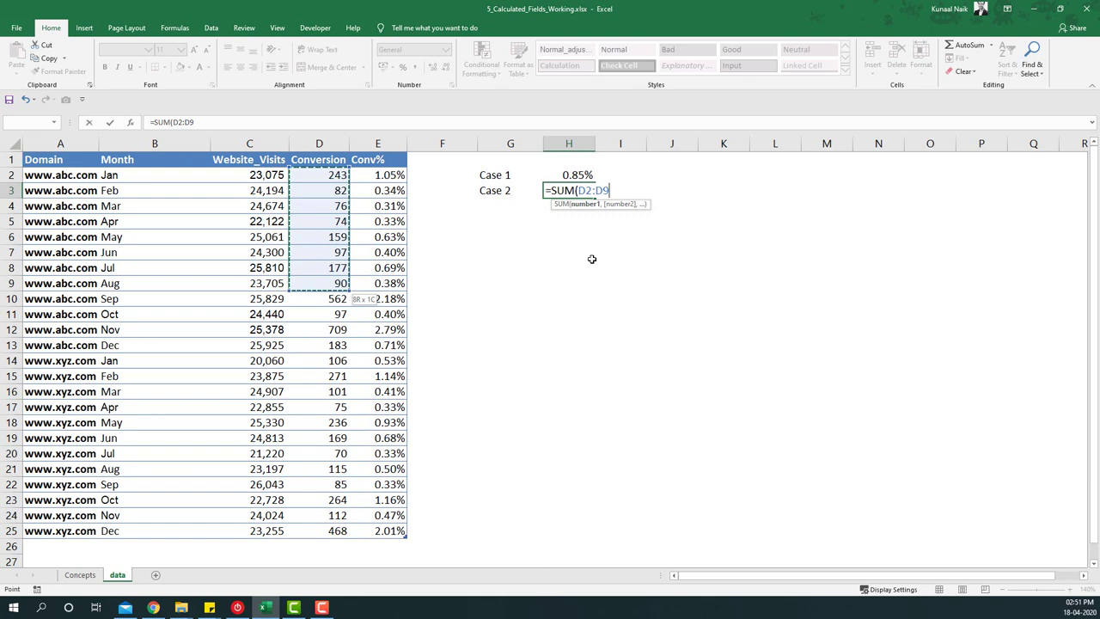
key(shift+Down)
key(shift+Down)
key(shift+Down)
key(shift+Down)
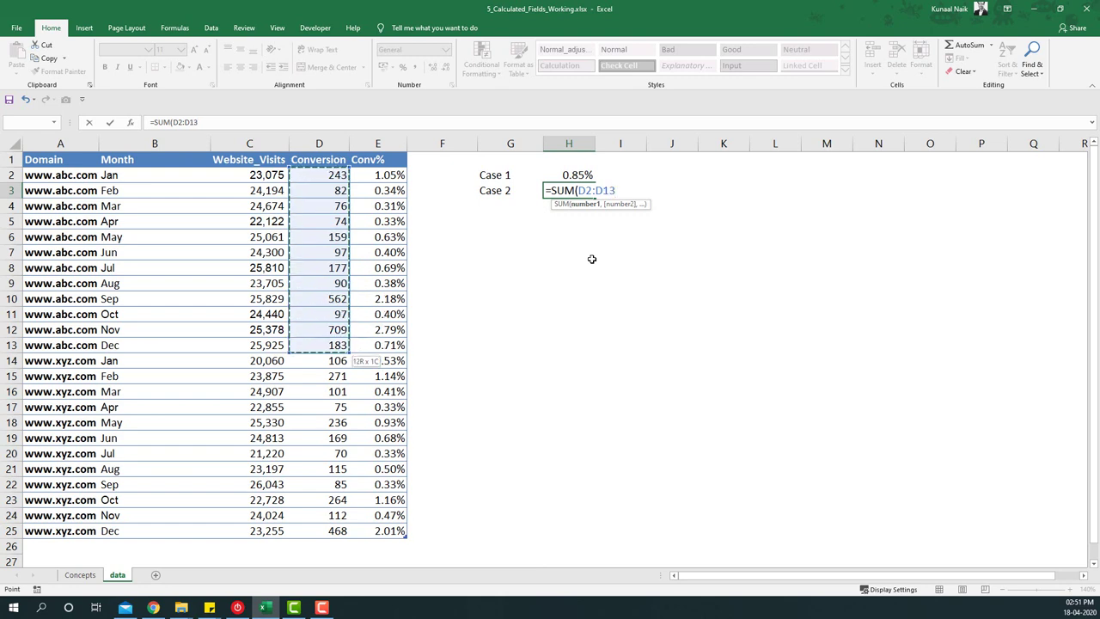
text()/su)
- Complete the Case 2 formula by dividing by SUM(C2:C13) of website visits
key(Tab)
key(Left)
key(Left)
key(Left)
key(Left)
key(Up)
key(Left)
key(shift+Down)
key(shift+Down)
key(shift+Down)
key(shift+Down)
key(shift+Down)
key(shift+Down)
key(shift+Down)
key(shift+Down)
key(shift+Down)
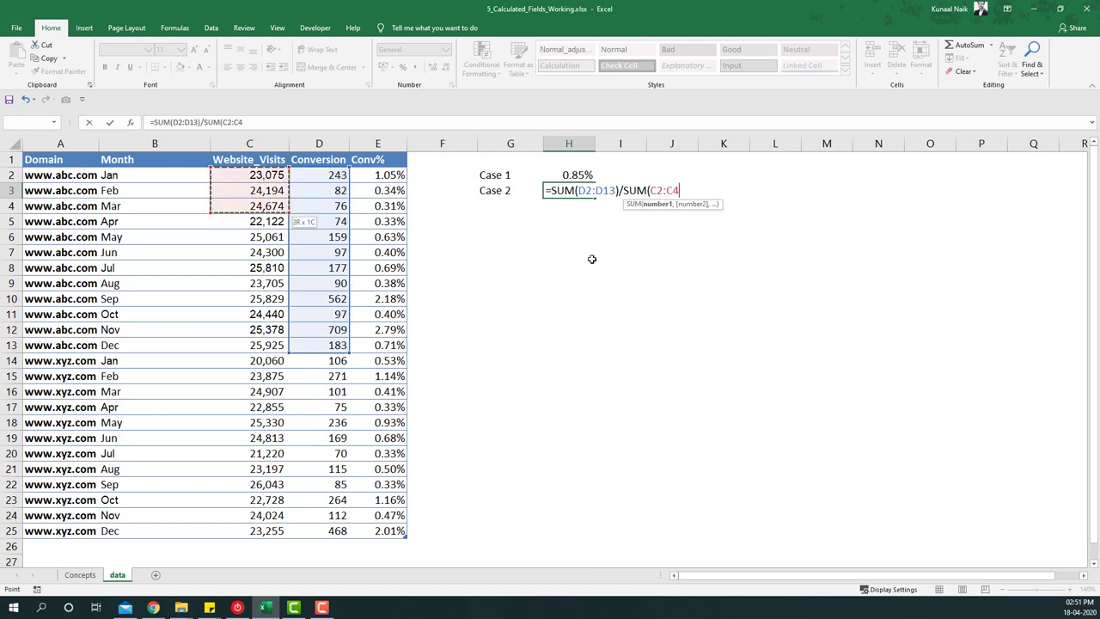
key(shift+Down)
key(shift+Down)
key(shift+Down)
key(shift+Up)
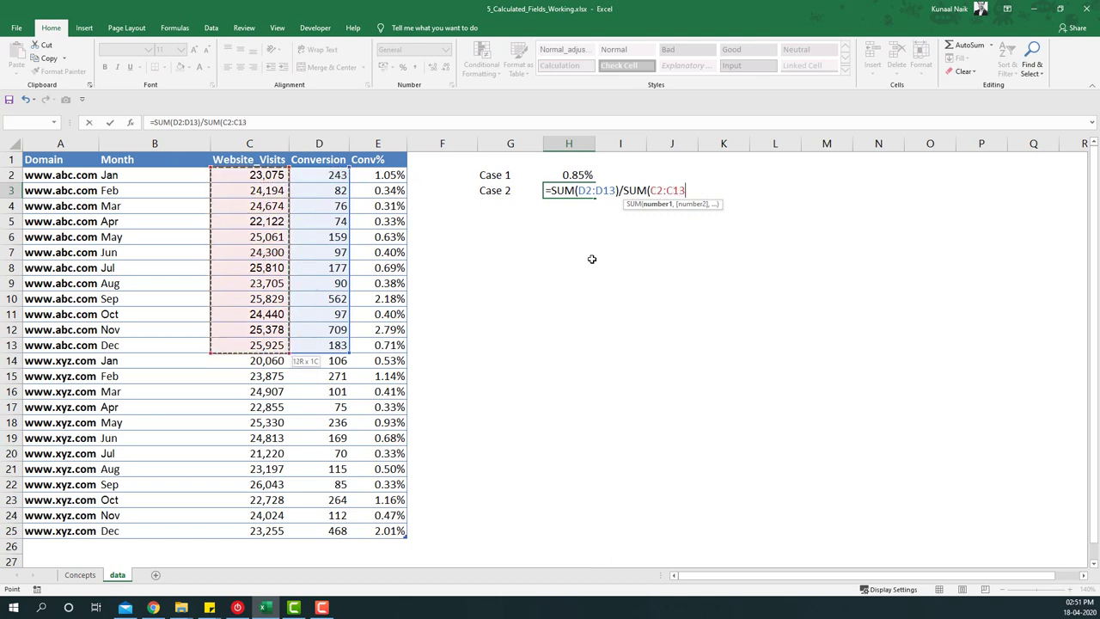
text())
key(Return)
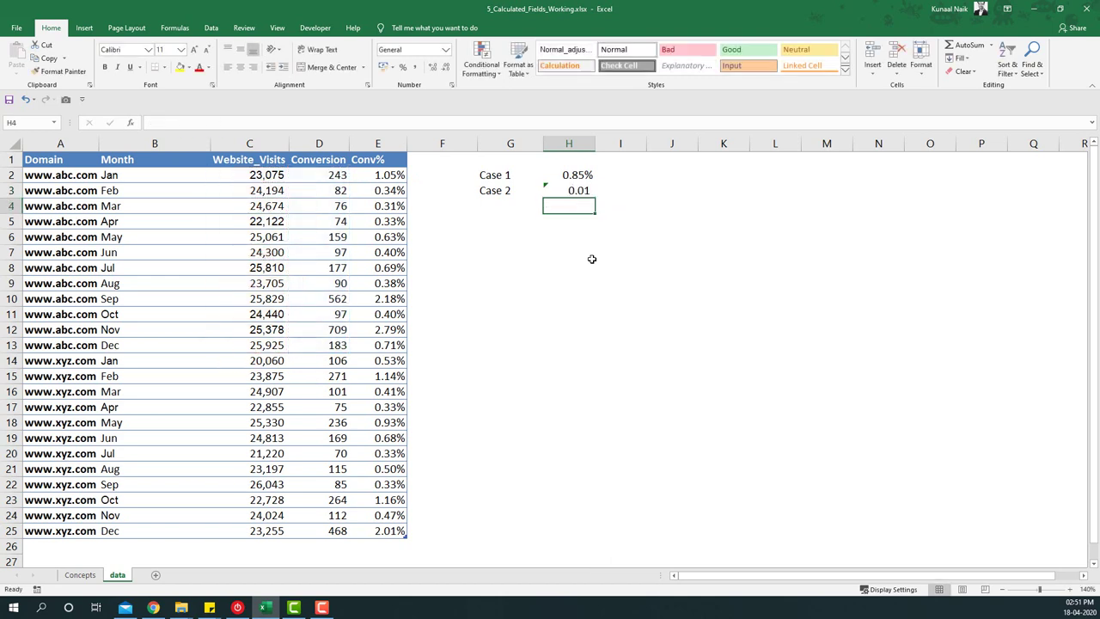
- Format the Case 2 result in H3 as Percentage, giving 0.87%
click(566, 191)
click(391, 67)
click(402, 67)
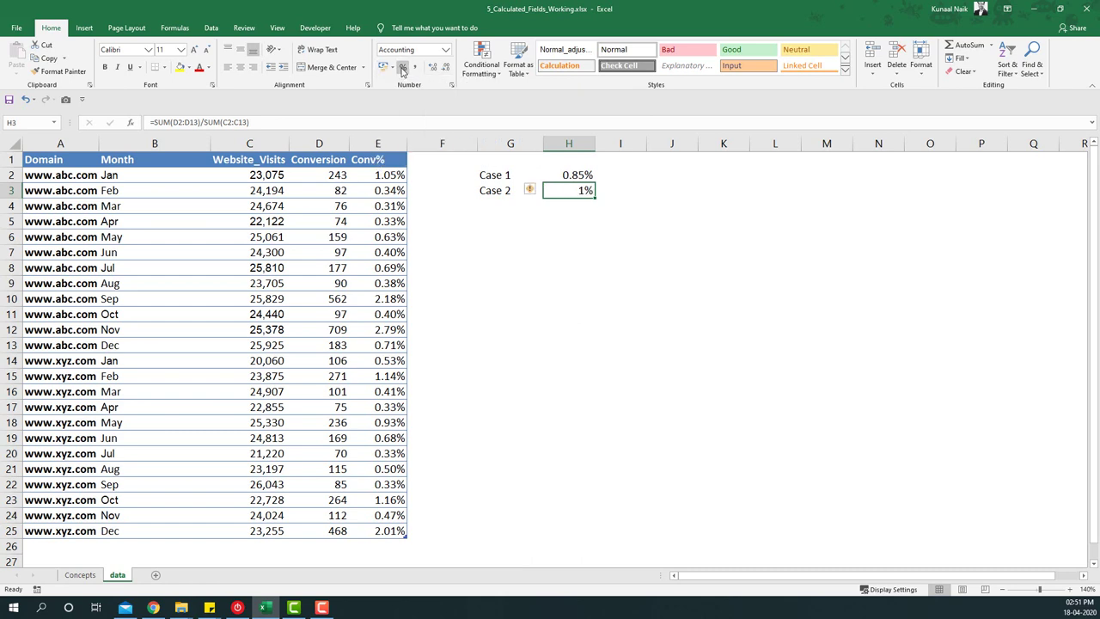
click(402, 67)
click(434, 68)
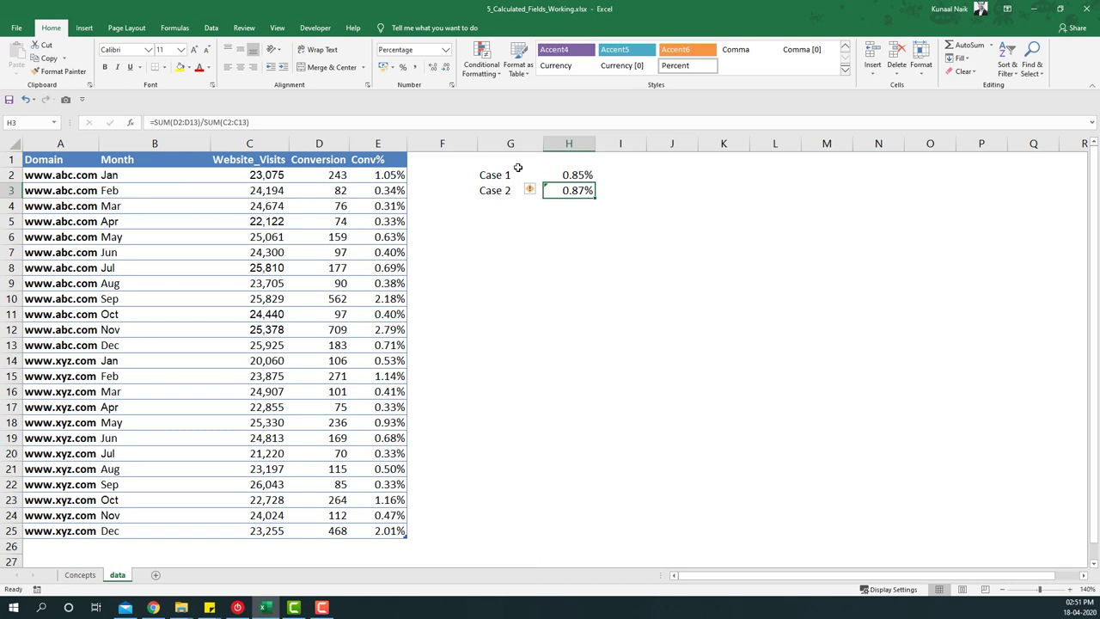
- Check the H2 and H3 formulas and select the Case 2 label and result
click(582, 178)
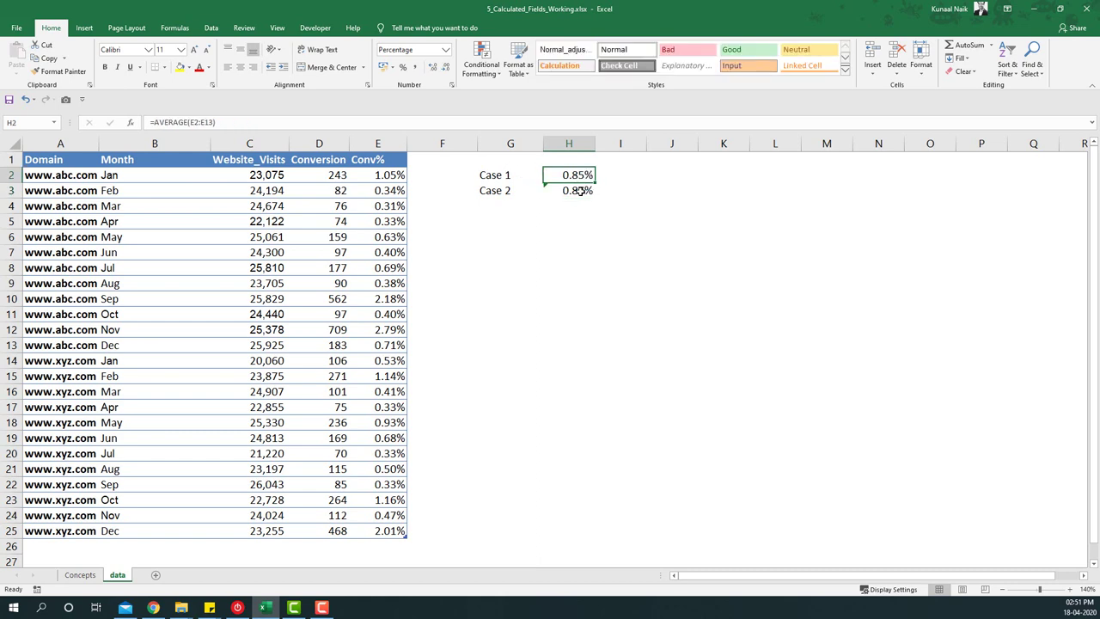
click(576, 191)
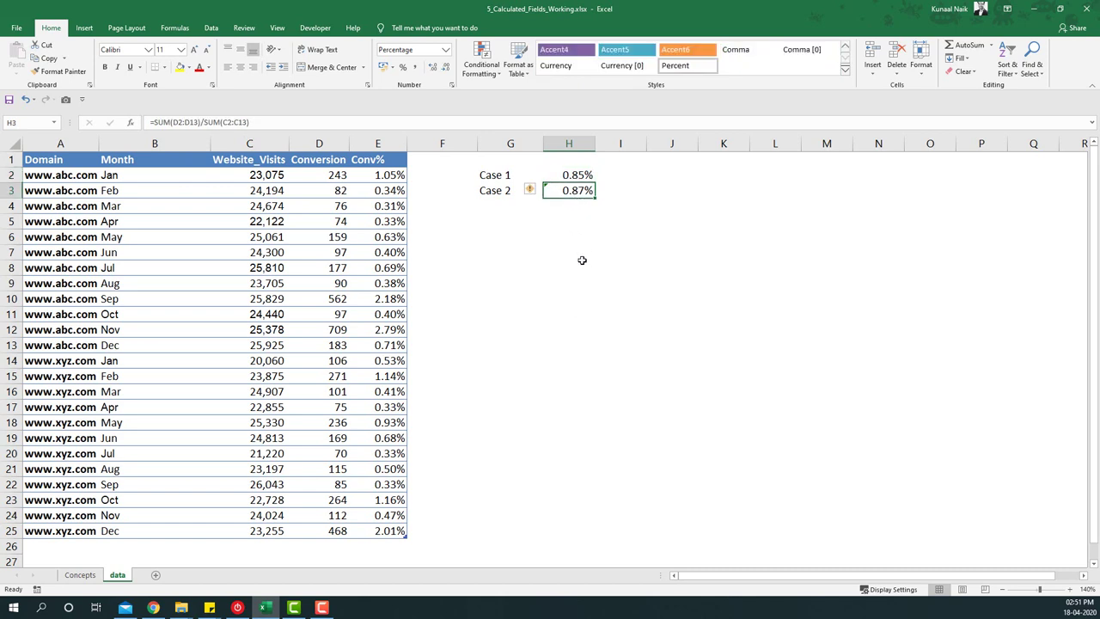
drag(496, 191, 517, 174)
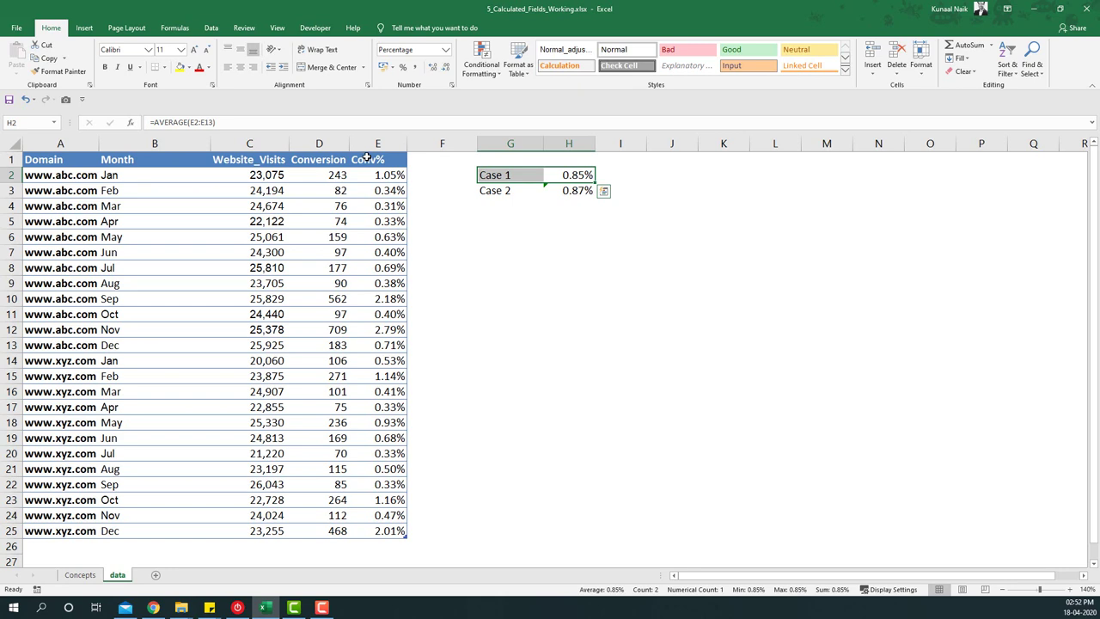
- Insert a PivotTable on a new sheet with Month in Rows and Sum of Conv% in Values
click(251, 297)
click(86, 29)
click(52, 49)
click(590, 340)
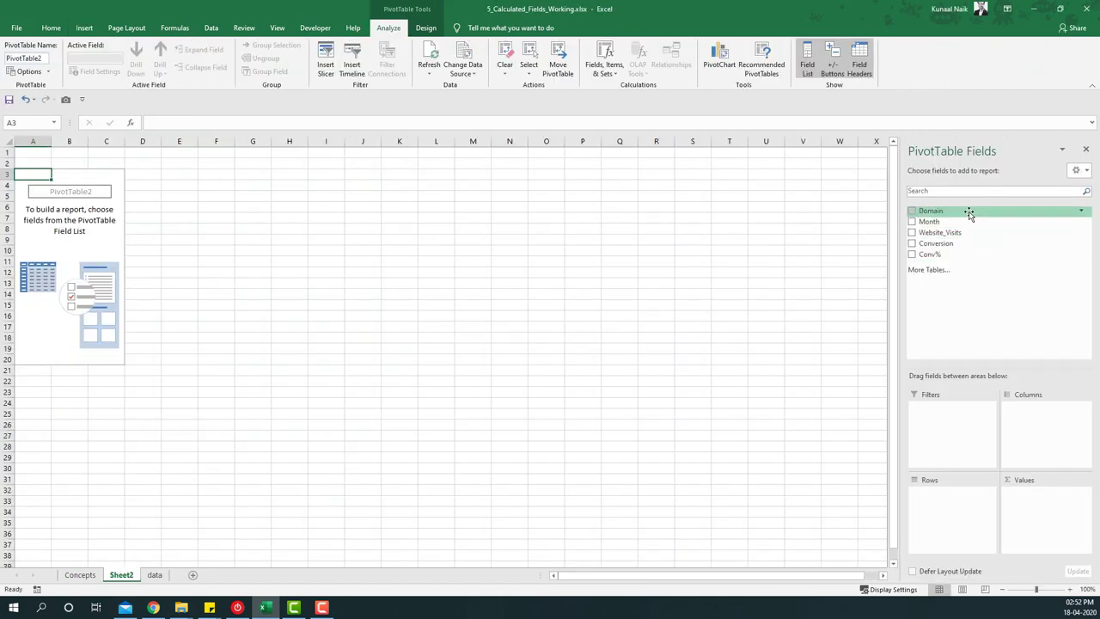
drag(953, 223, 948, 529)
drag(932, 256, 1035, 537)
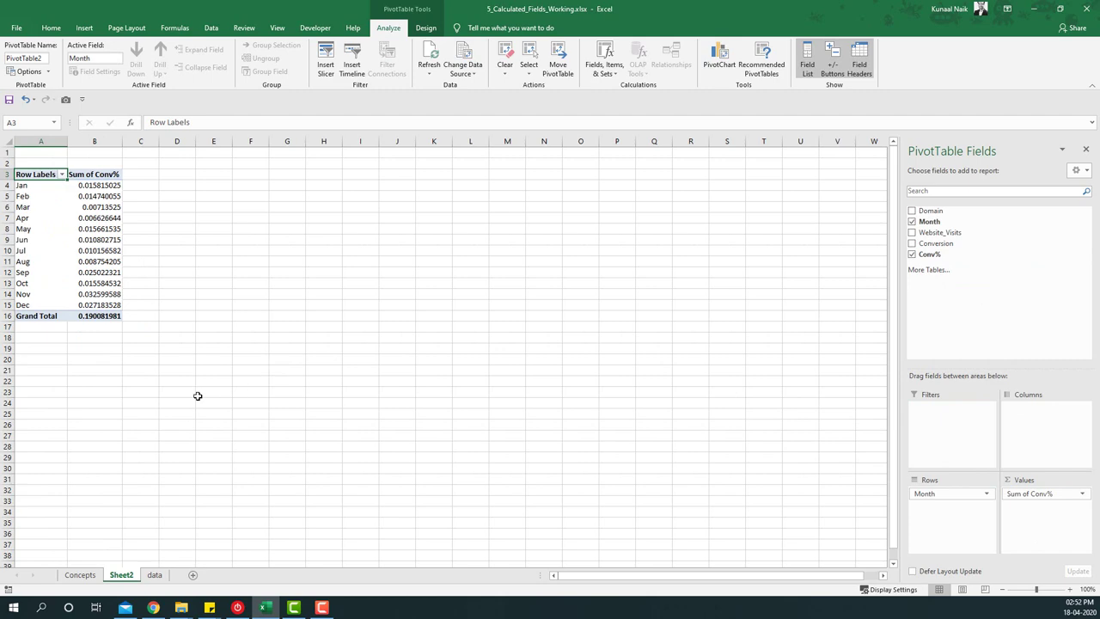
- Format the pivot's Conv% values with the Percentage number format
right_click(104, 218)
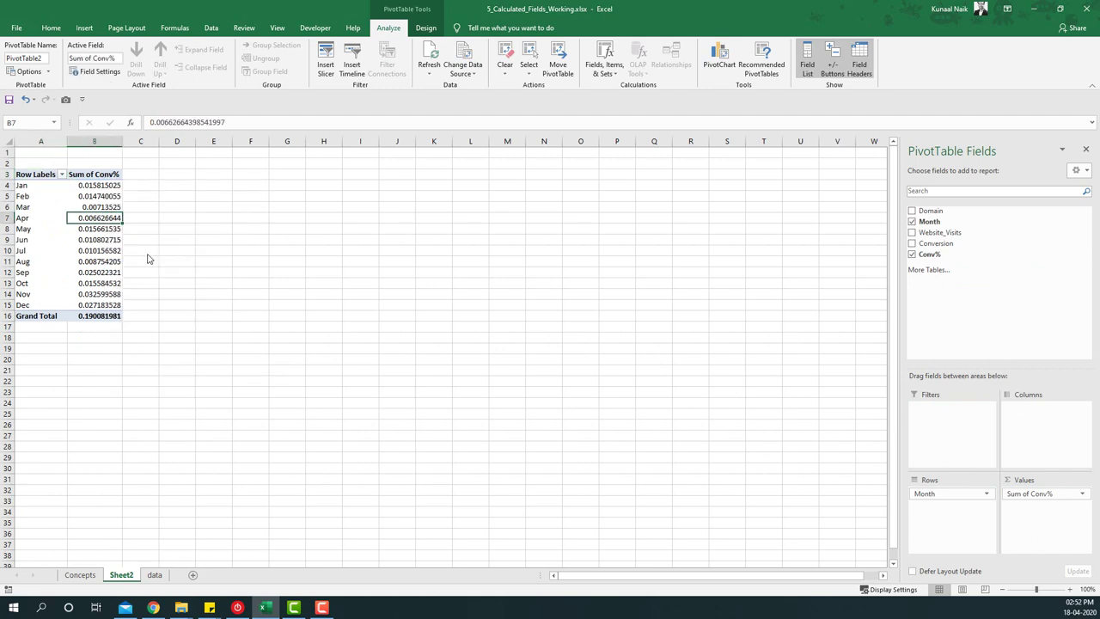
click(147, 252)
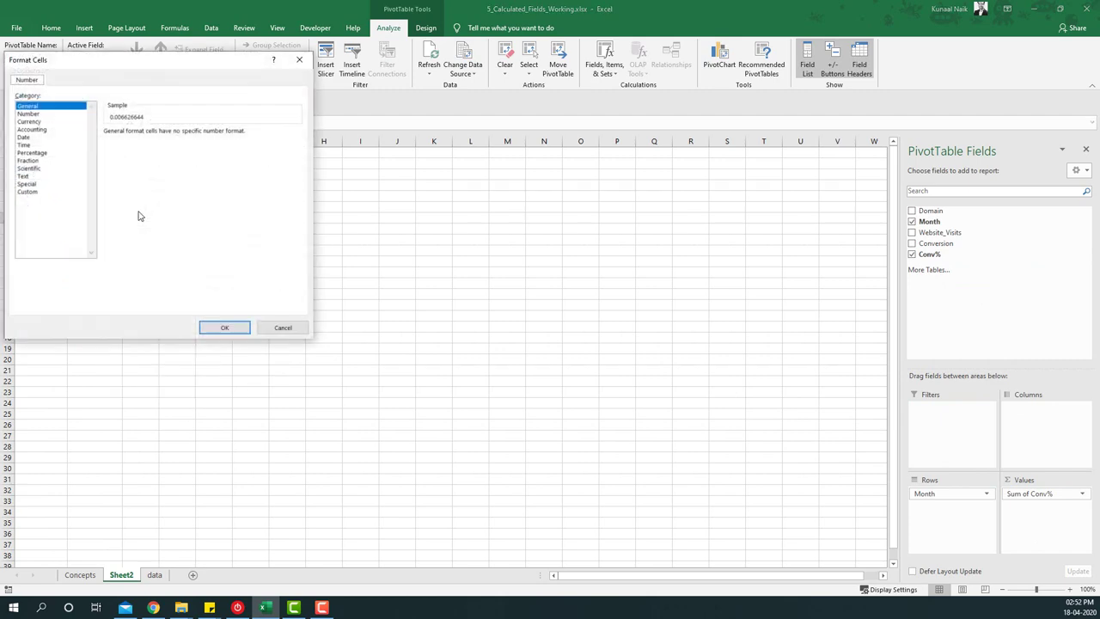
click(47, 152)
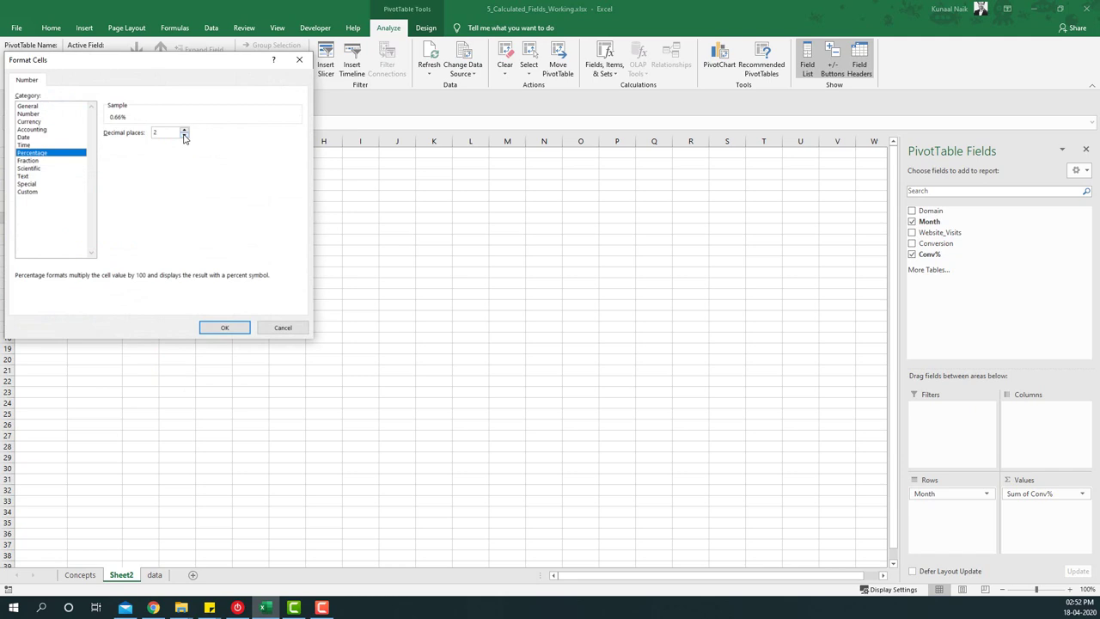
click(222, 327)
- Summarize Conv% by Average, add Domain to Columns, and return to the data sheet
click(1072, 496)
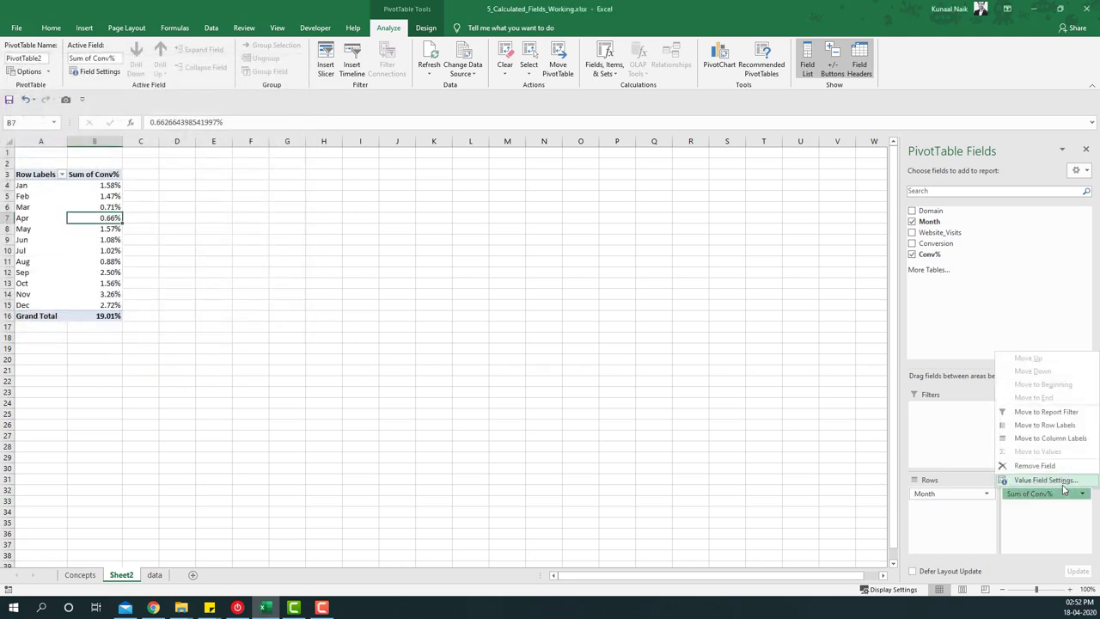
click(1043, 477)
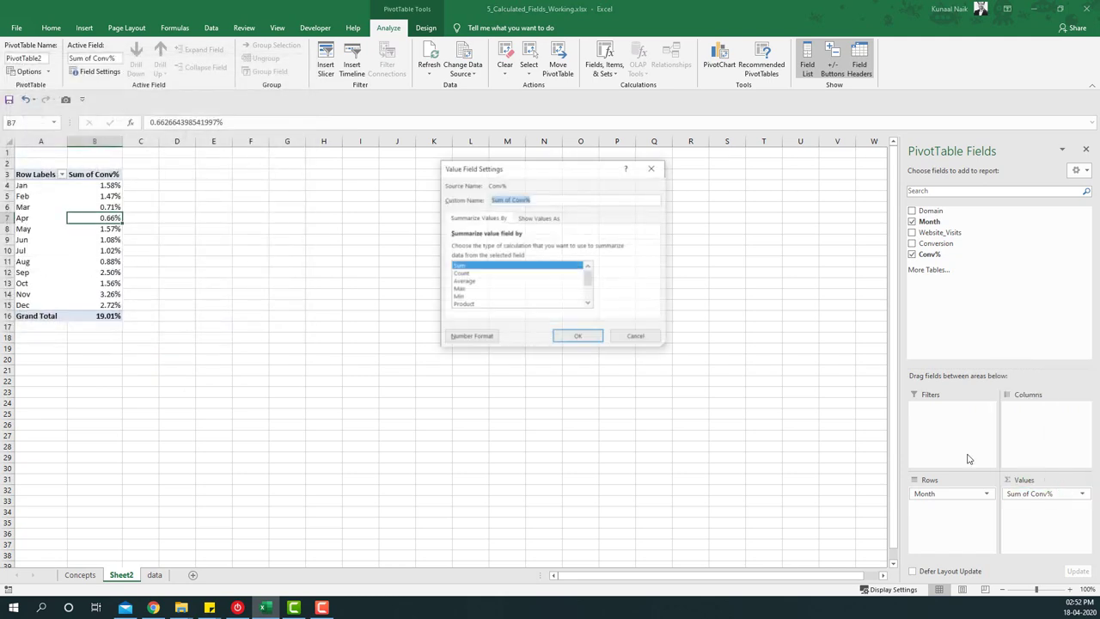
click(469, 282)
click(577, 336)
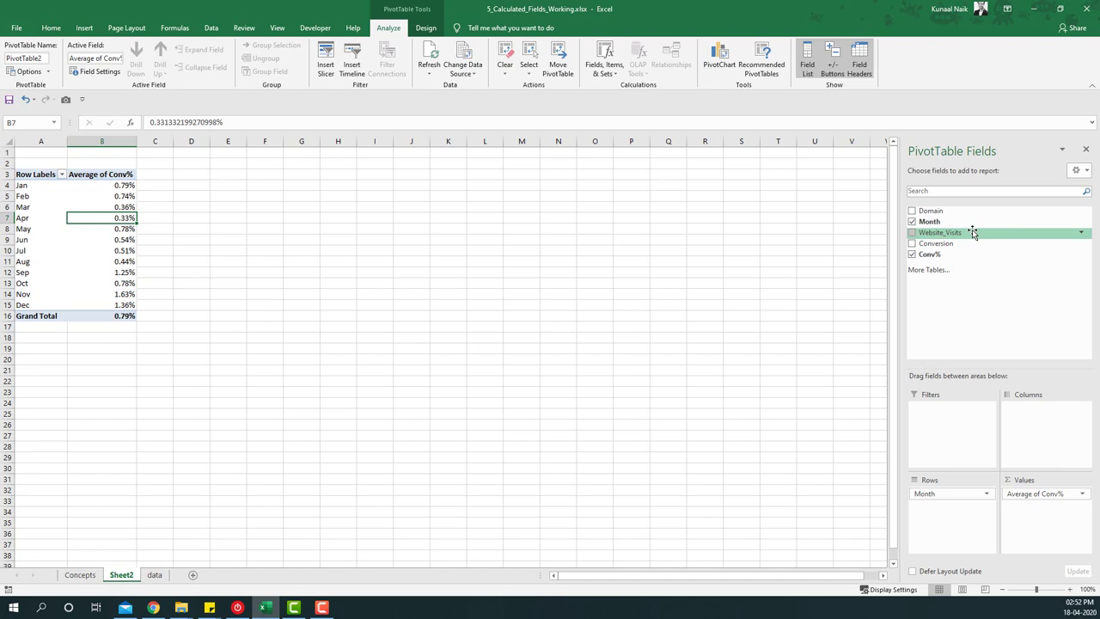
drag(935, 211, 1031, 425)
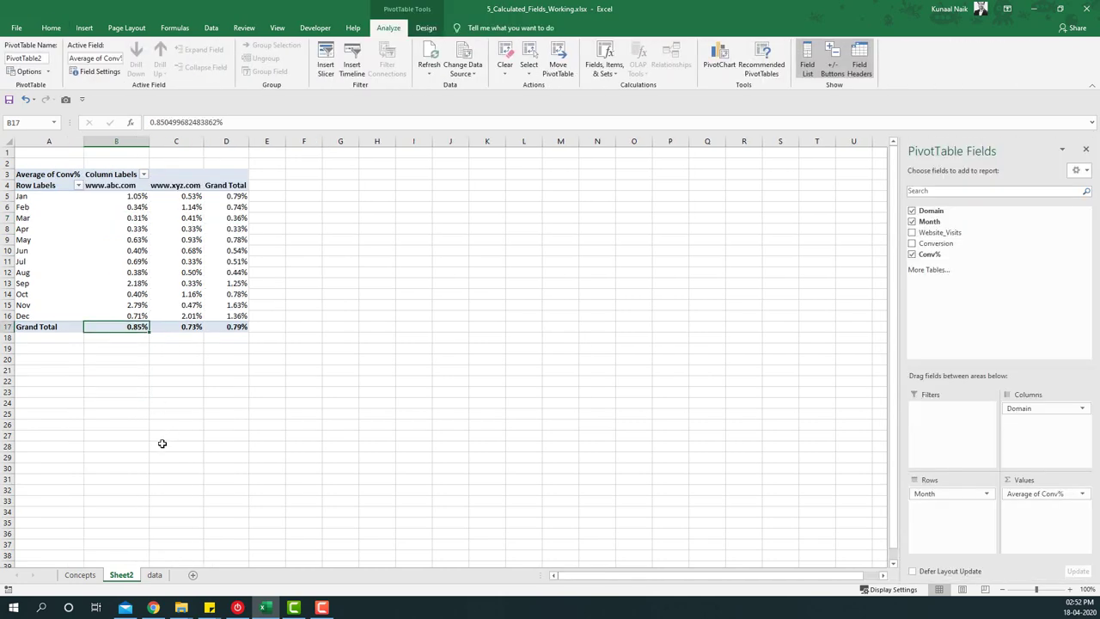
click(155, 574)
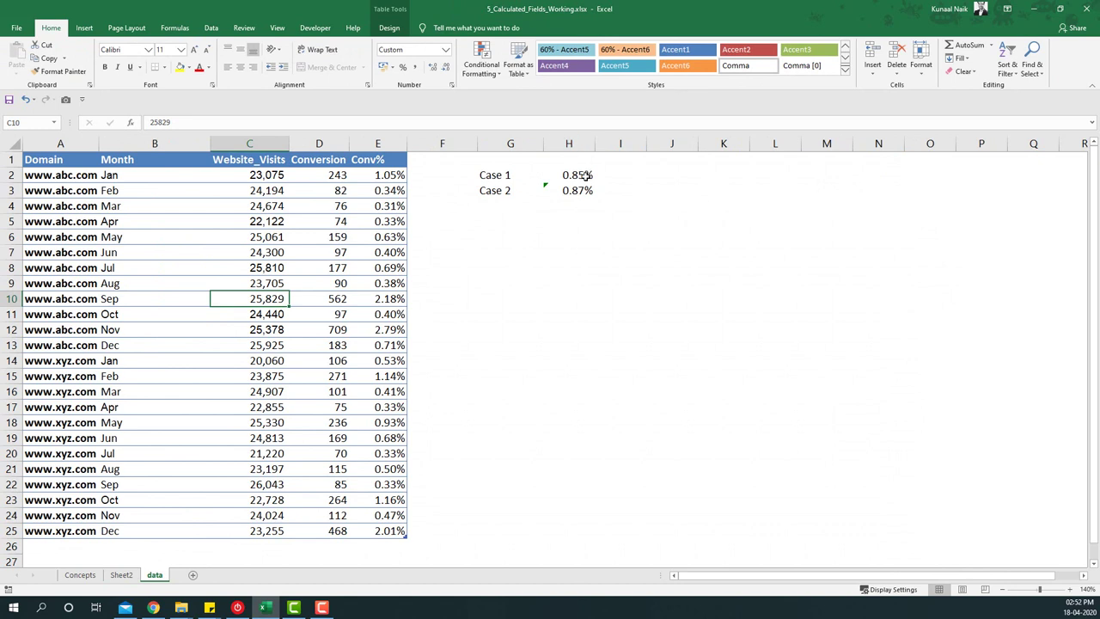
drag(575, 174, 502, 175)
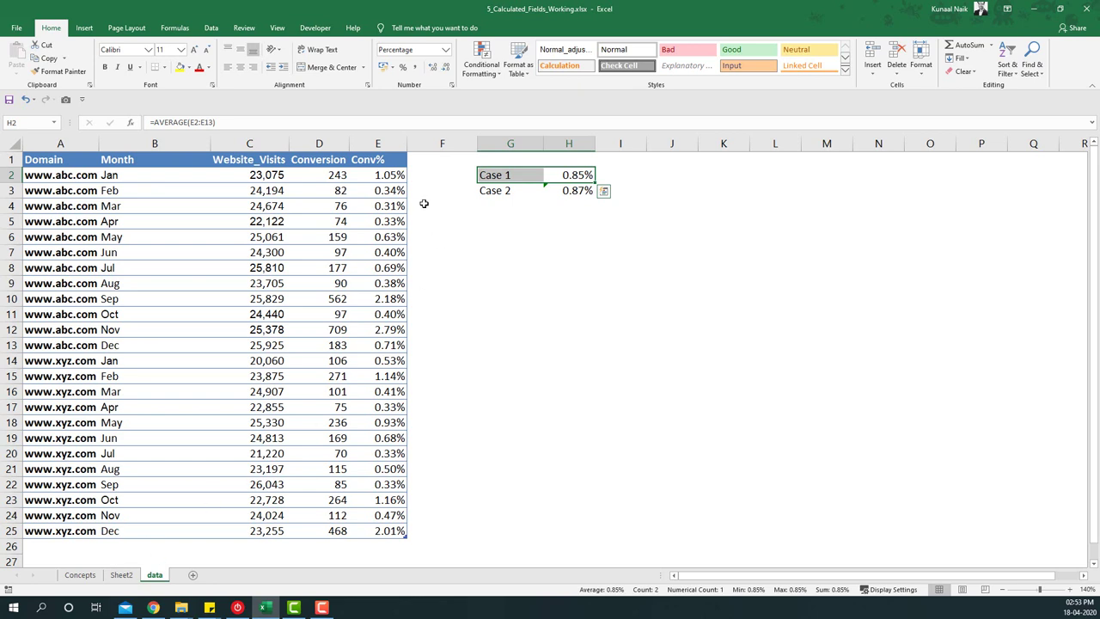
- Delete the Sheet2 pivot sheet permanently
click(124, 574)
right_click(129, 574)
click(159, 453)
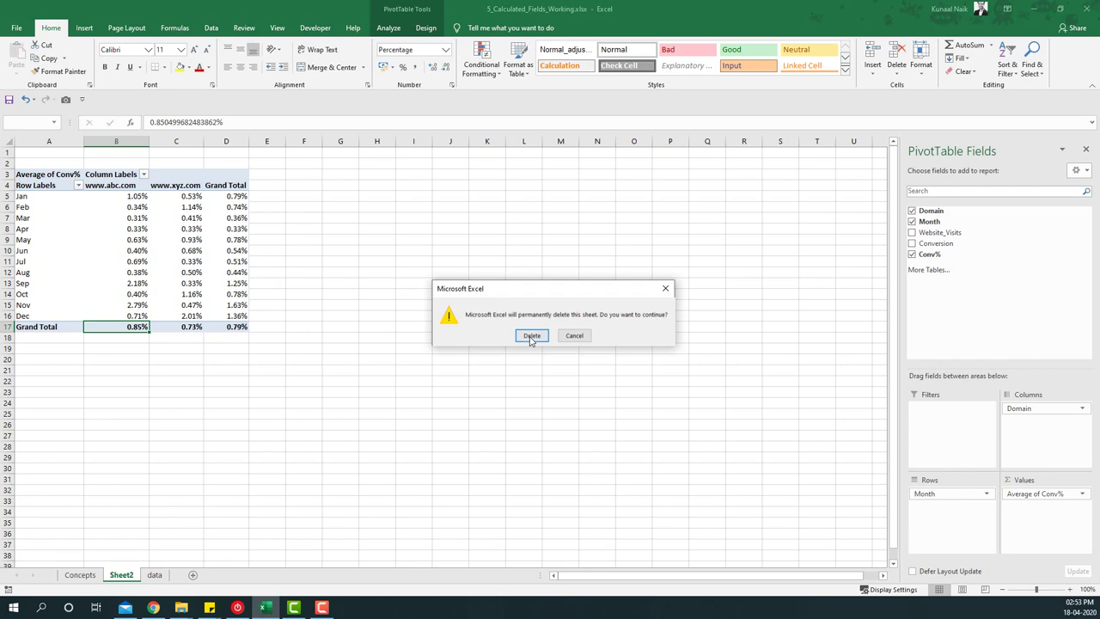
click(531, 336)
- Clear the Conv% column E1:E25 and resize the table back to end at column D
click(277, 345)
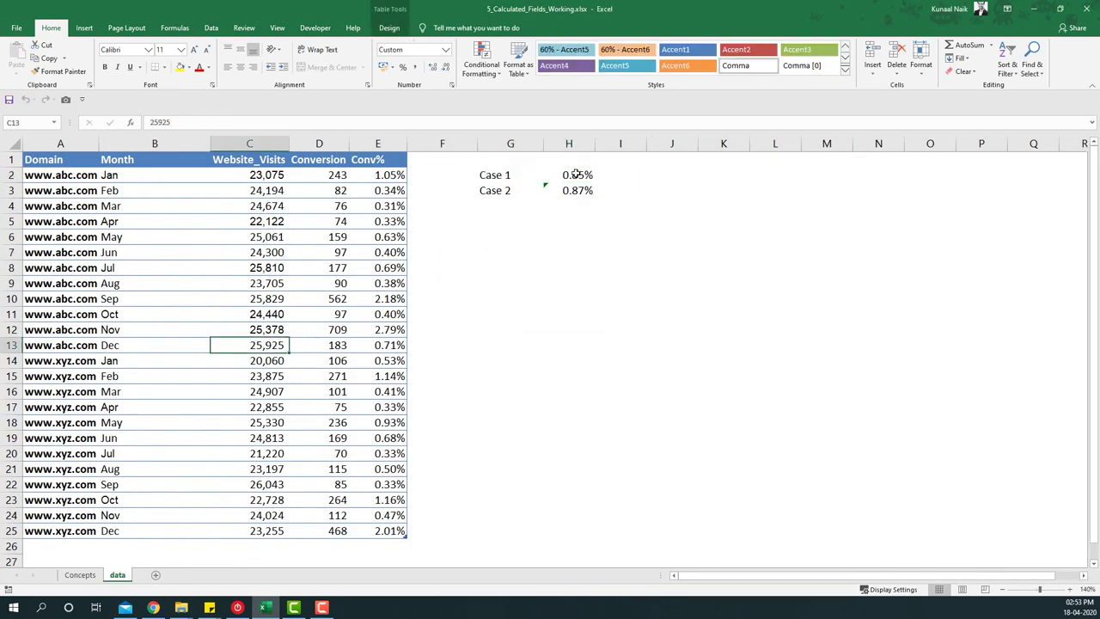
drag(581, 189, 506, 191)
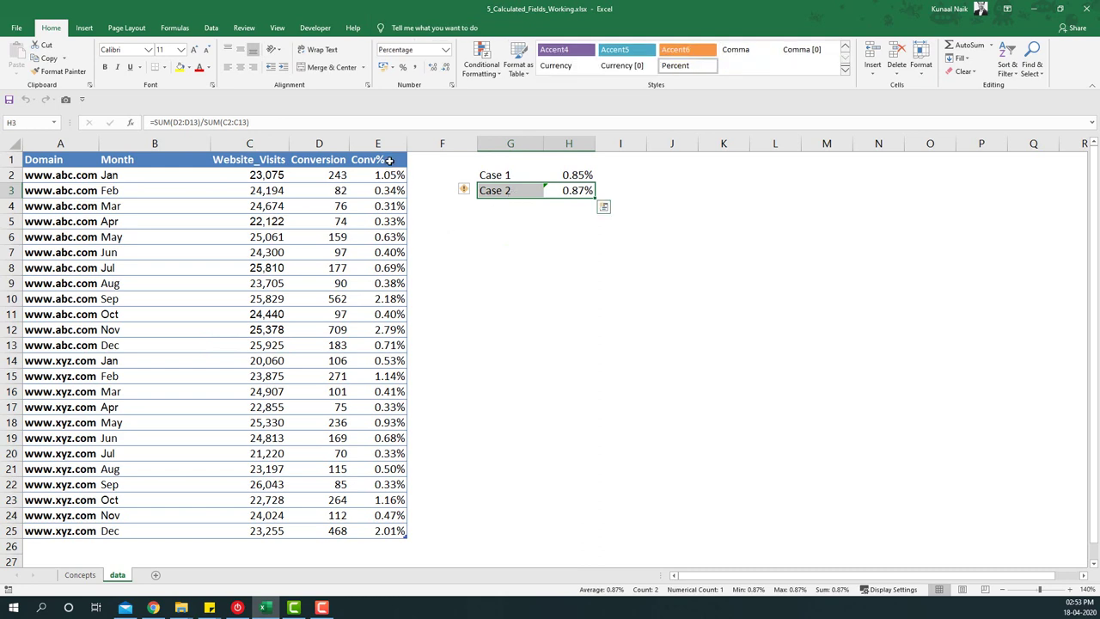
drag(377, 159, 376, 525)
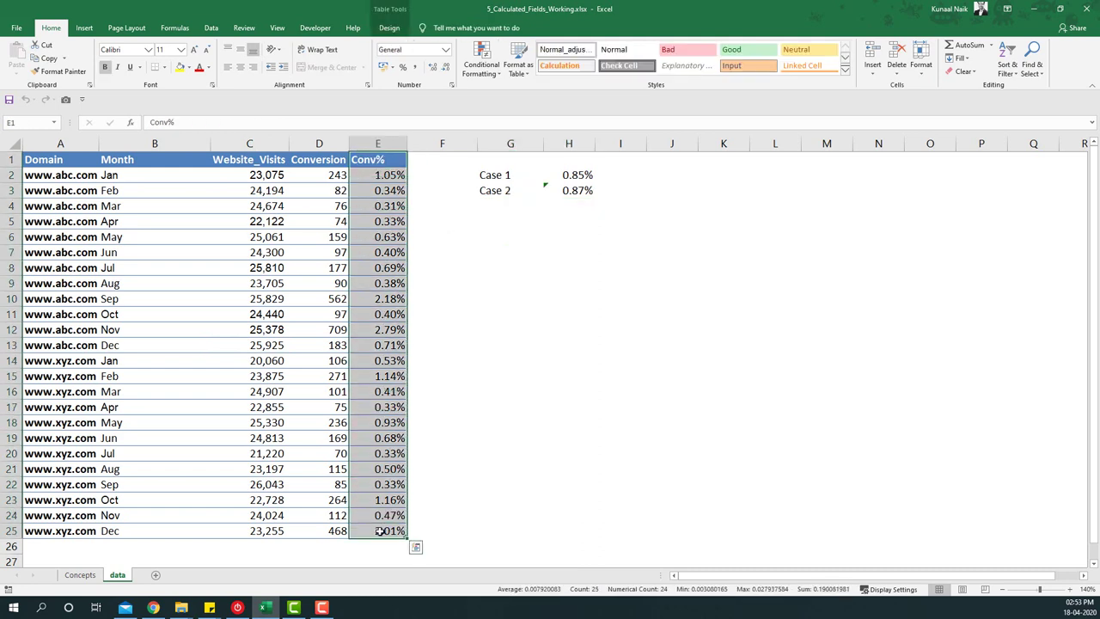
key(Delete)
click(371, 497)
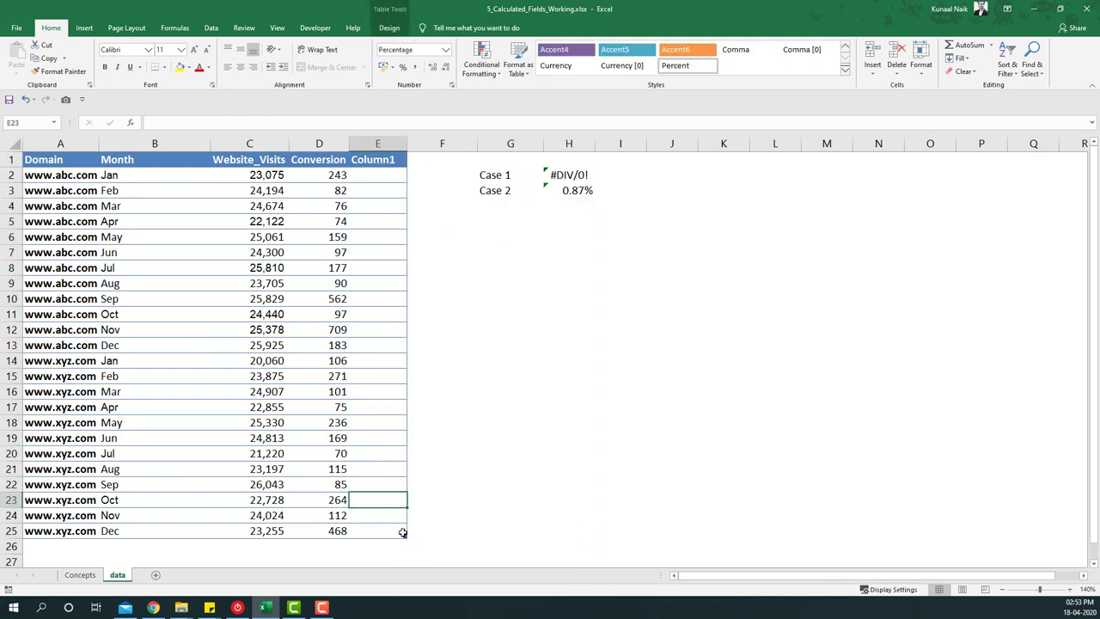
click(405, 534)
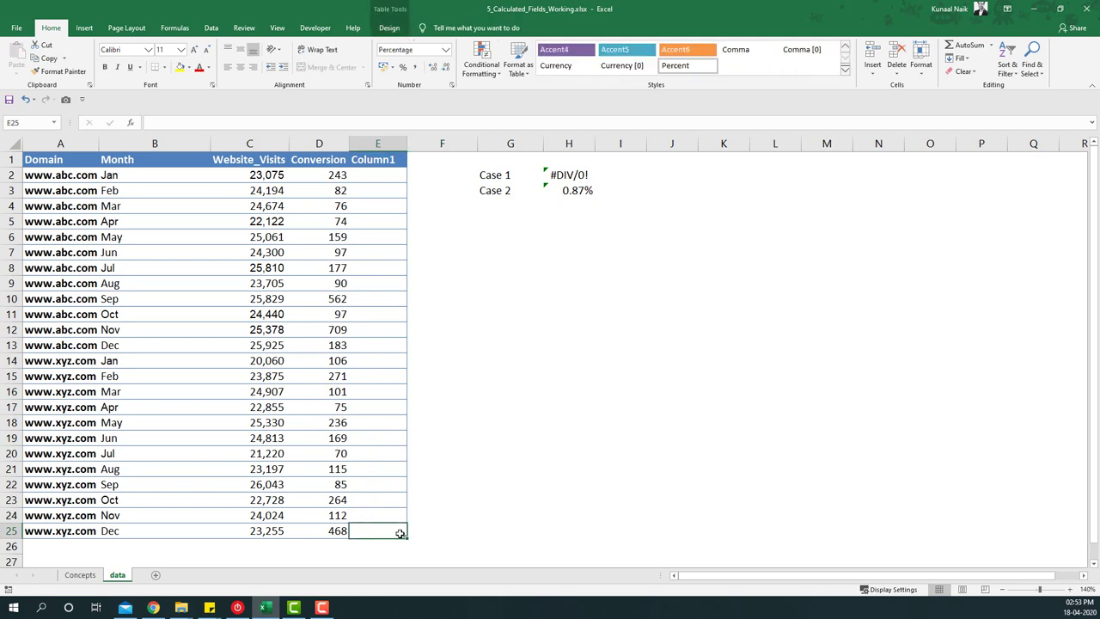
click(389, 200)
drag(405, 535, 347, 533)
- Check the table and Case cells, with Case 1 in H2 now showing #DIV/0!
click(291, 366)
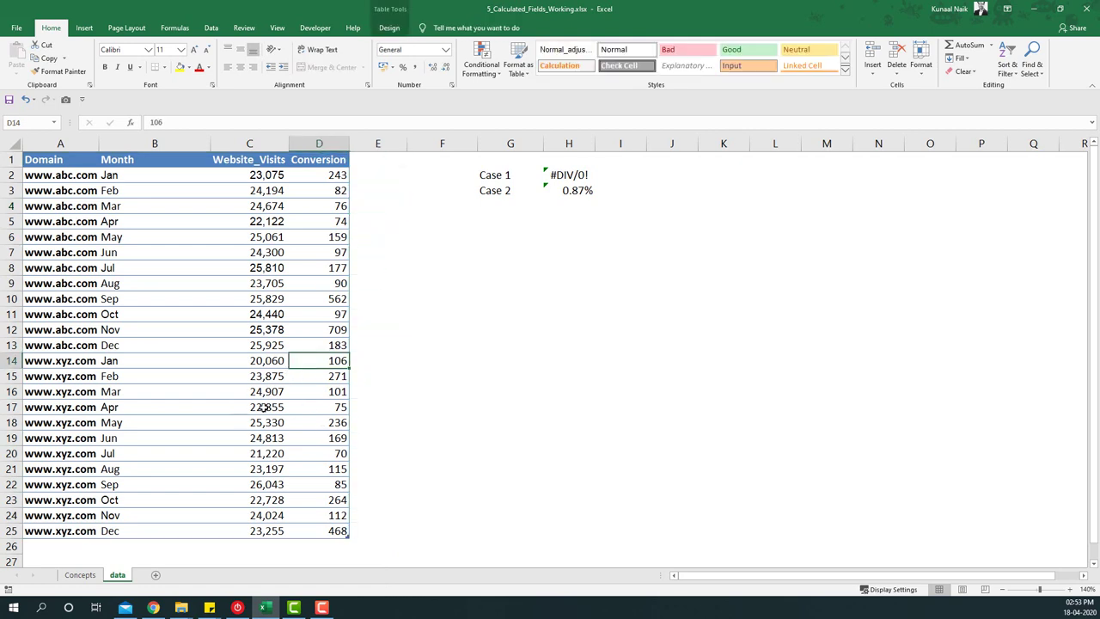
click(189, 221)
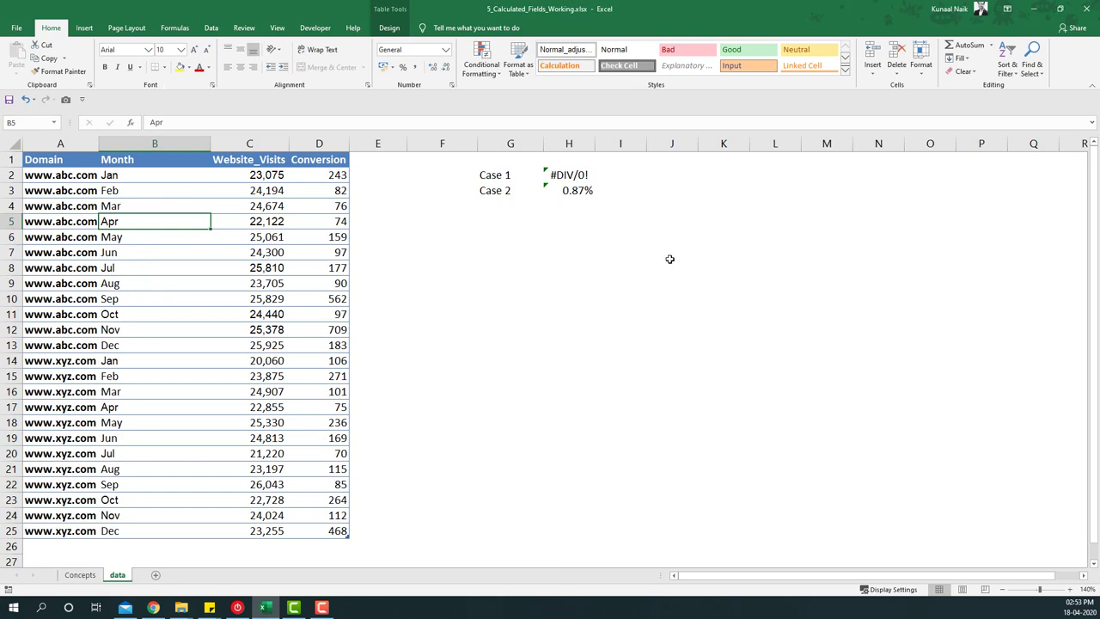
click(570, 174)
drag(572, 191, 530, 199)
click(578, 177)
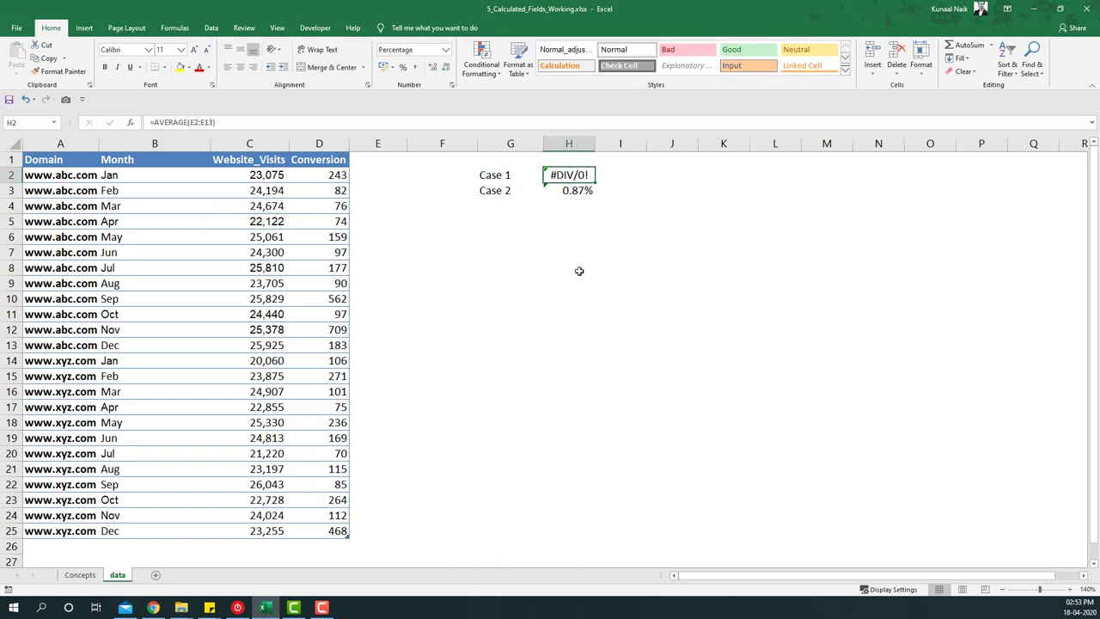
- Enter 0.85 as a plain value for Case 1 in H2
text(0.85)
key(Return)
key(Up)
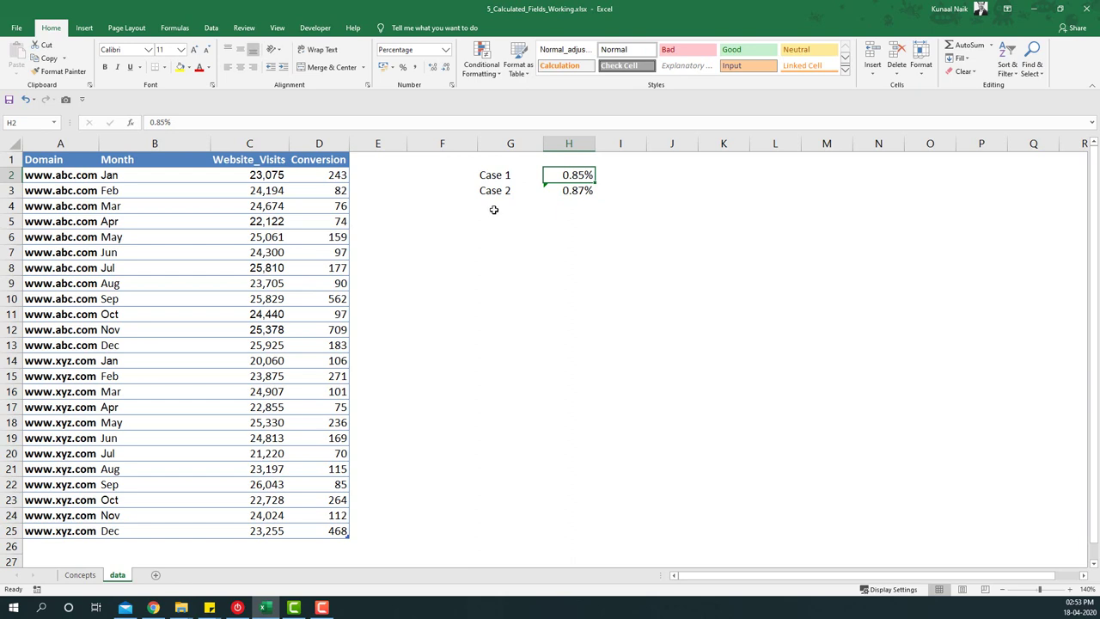
- Label Case 1 'Wrong' in I2 and Case 2 'Right' in I3
click(620, 178)
text(XX)
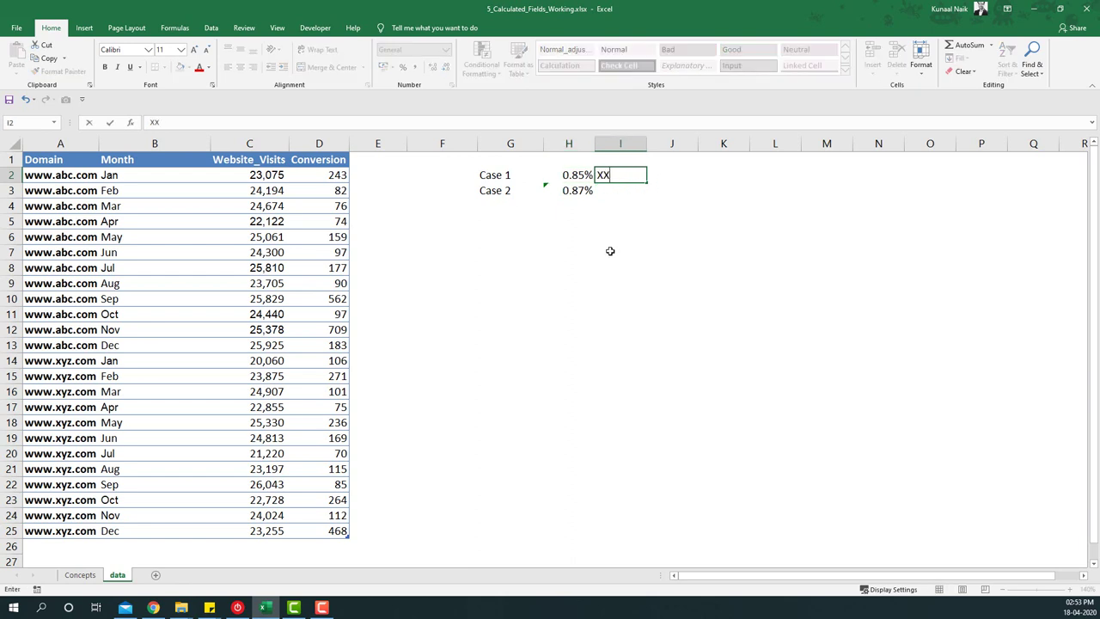
key(Return)
key(Up)
text(Wrong)
key(Return)
text(R)
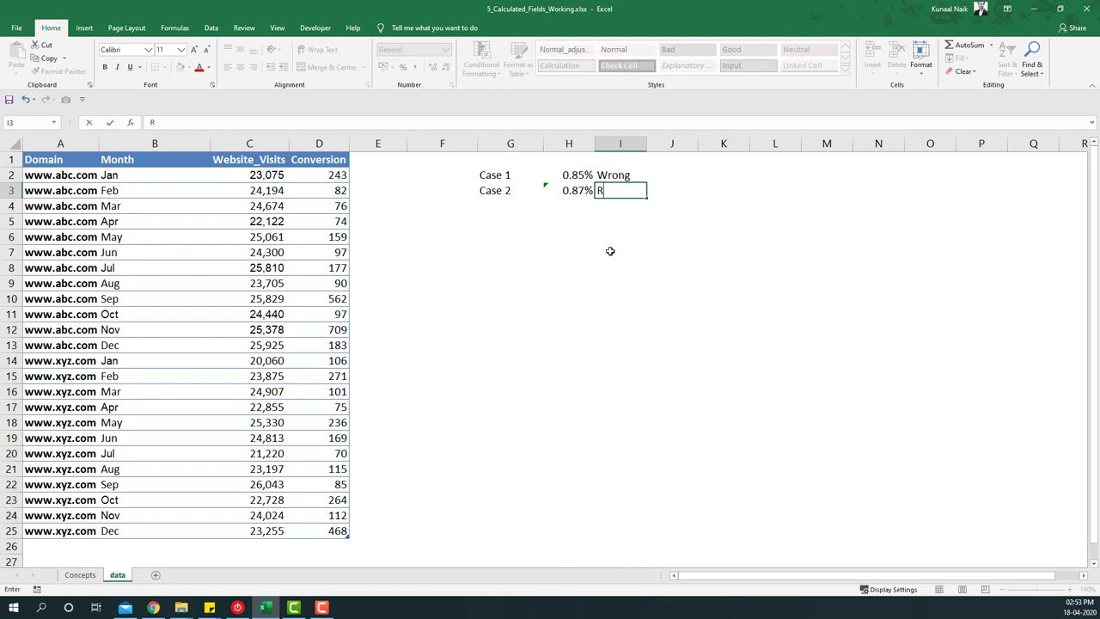
text(ight)
key(Return)
click(155, 236)
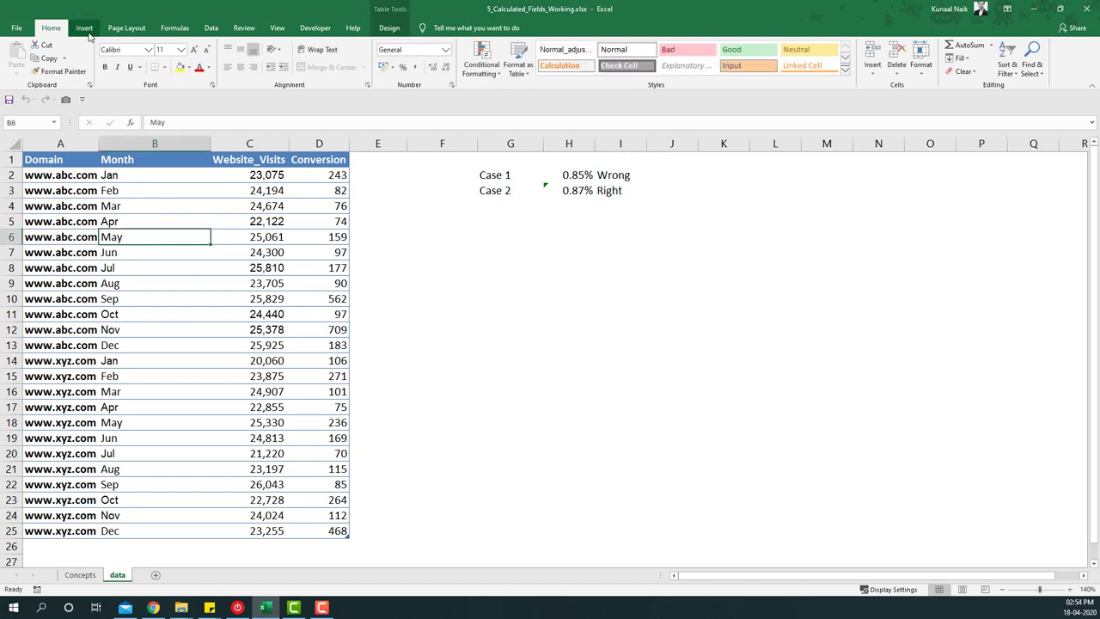
- Insert a new PivotTable from the table on a new sheet and zoom in
click(86, 31)
click(19, 59)
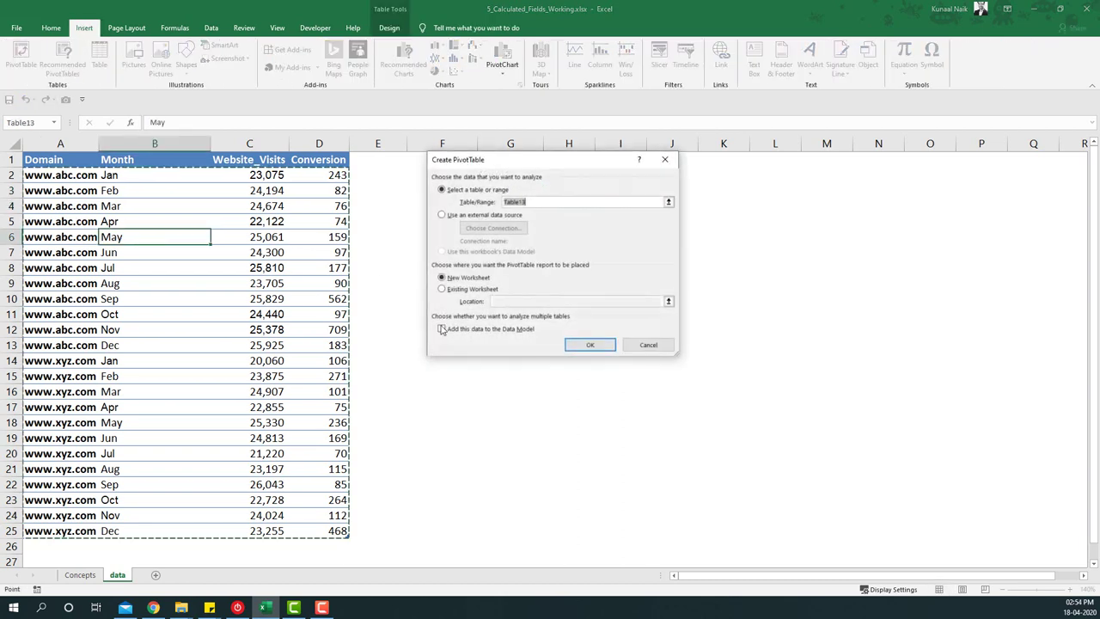
click(606, 347)
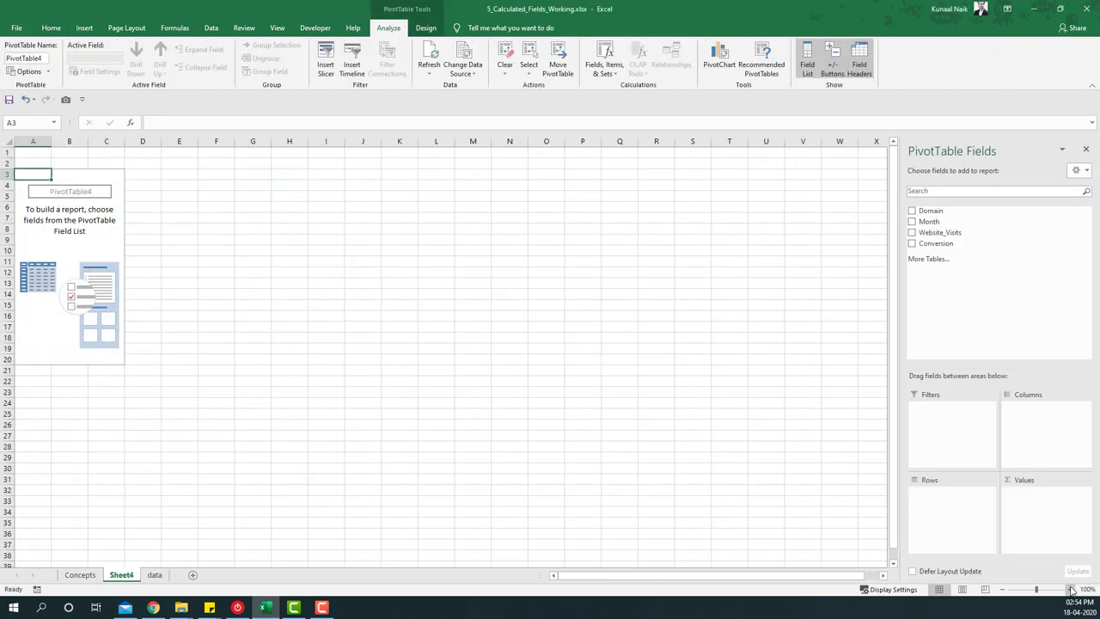
click(1071, 589)
click(1071, 590)
click(1071, 590)
click(1071, 589)
click(1072, 589)
click(1071, 590)
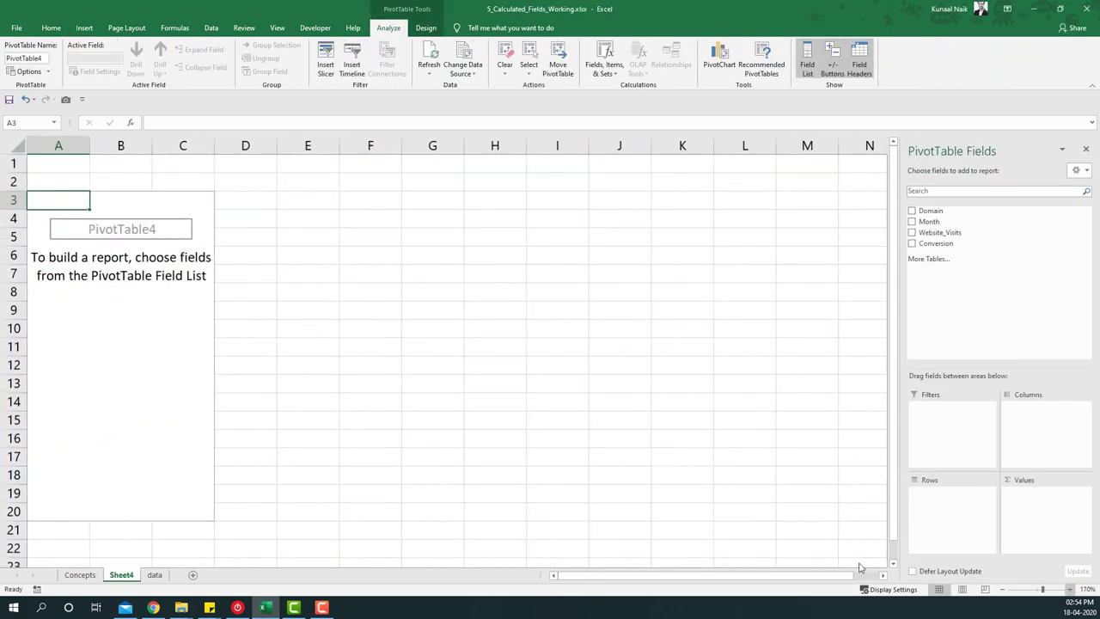
- Rename the new pivot sheet to 'Summary'
double_click(120, 574)
text(Summary)
key(Return)
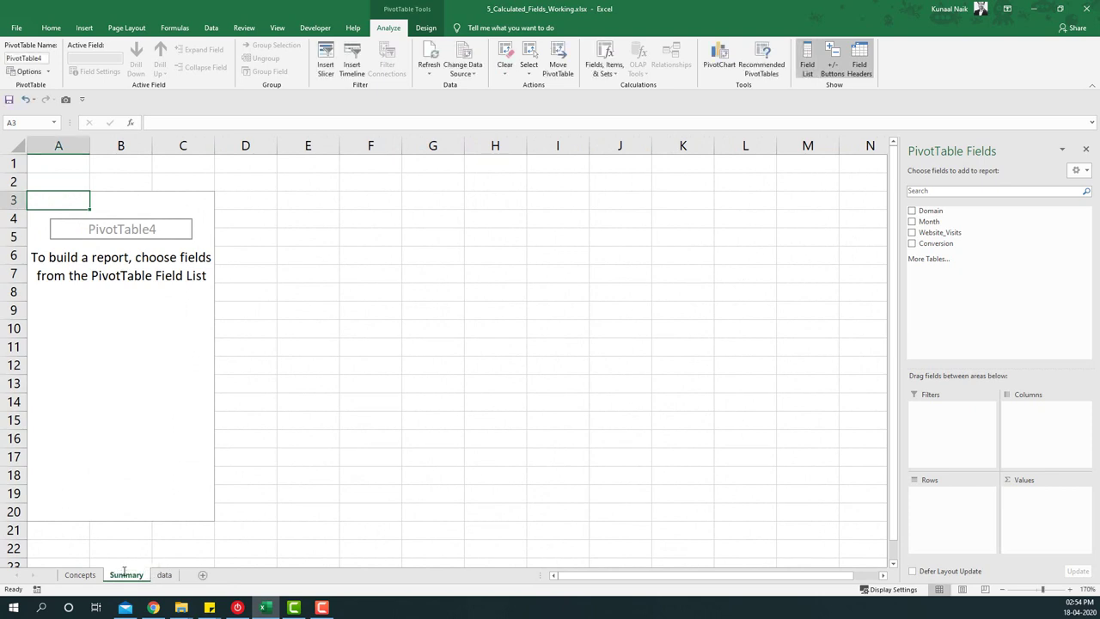
click(184, 378)
- Put Domain in Columns, Month in Rows and Sum of Website_Visits in Values
drag(928, 211, 1024, 419)
drag(936, 222, 950, 505)
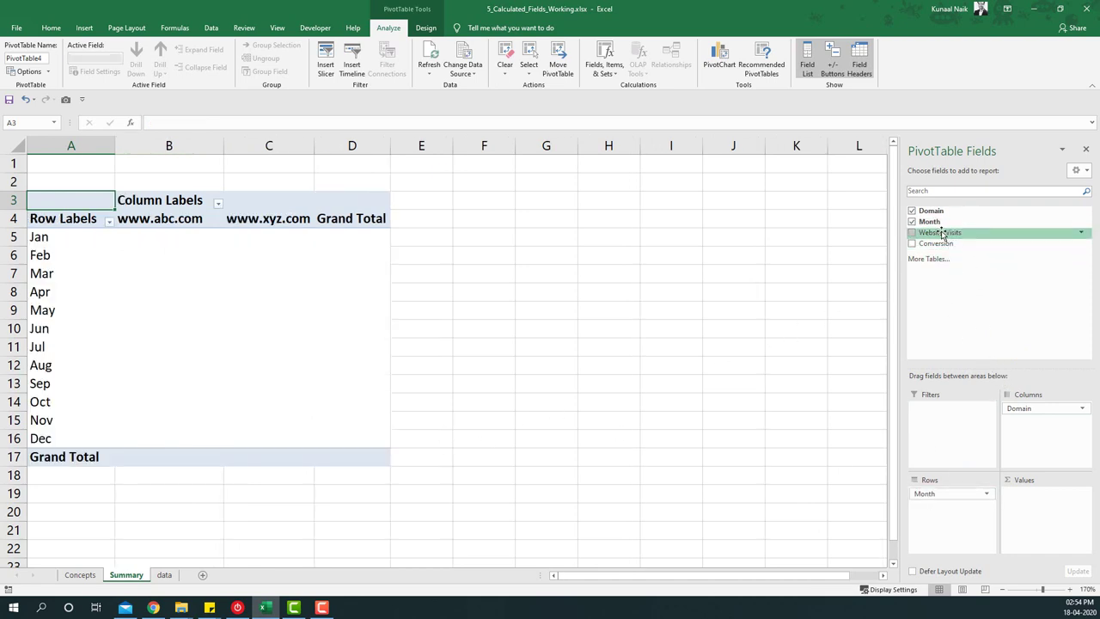
drag(943, 233, 1041, 507)
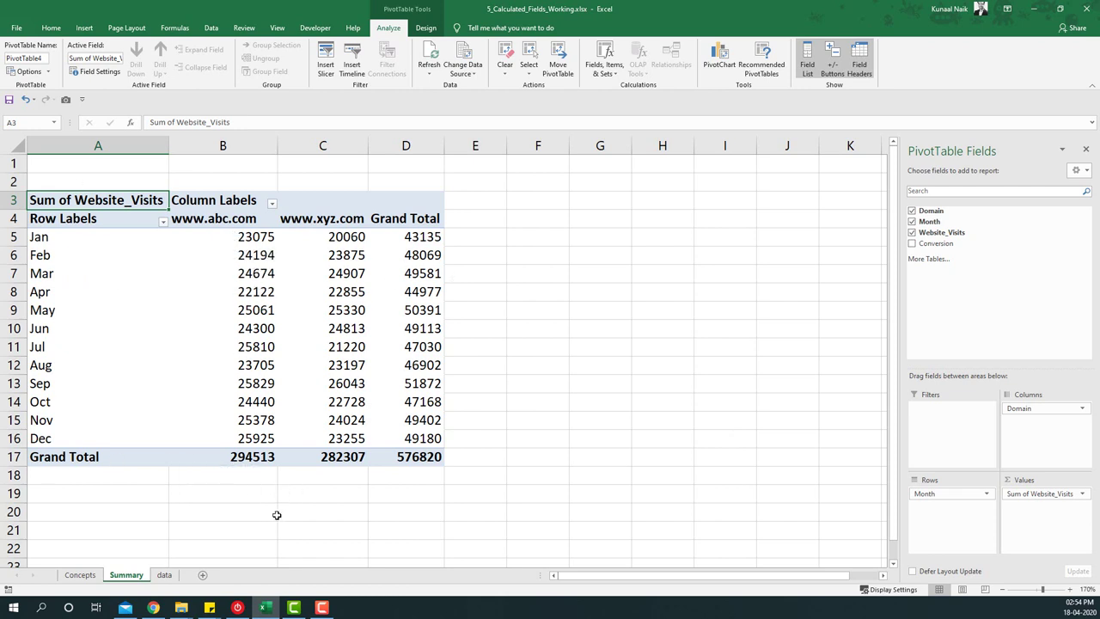
- Format the pivot's visits as Number with 1000 separator and 0 decimal places
click(338, 258)
right_click(339, 274)
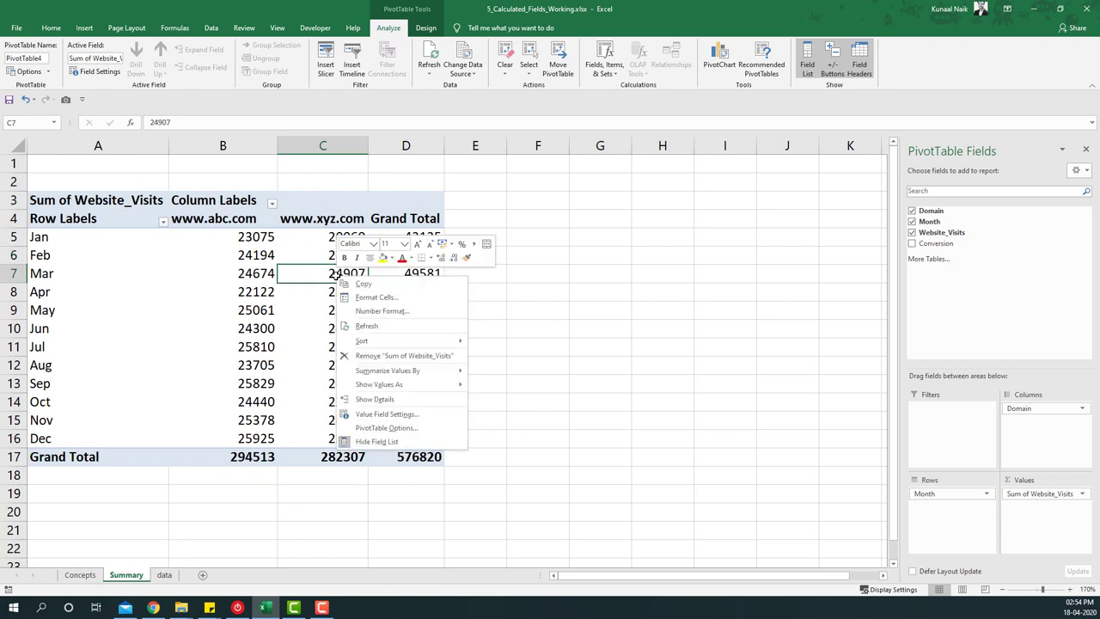
click(378, 319)
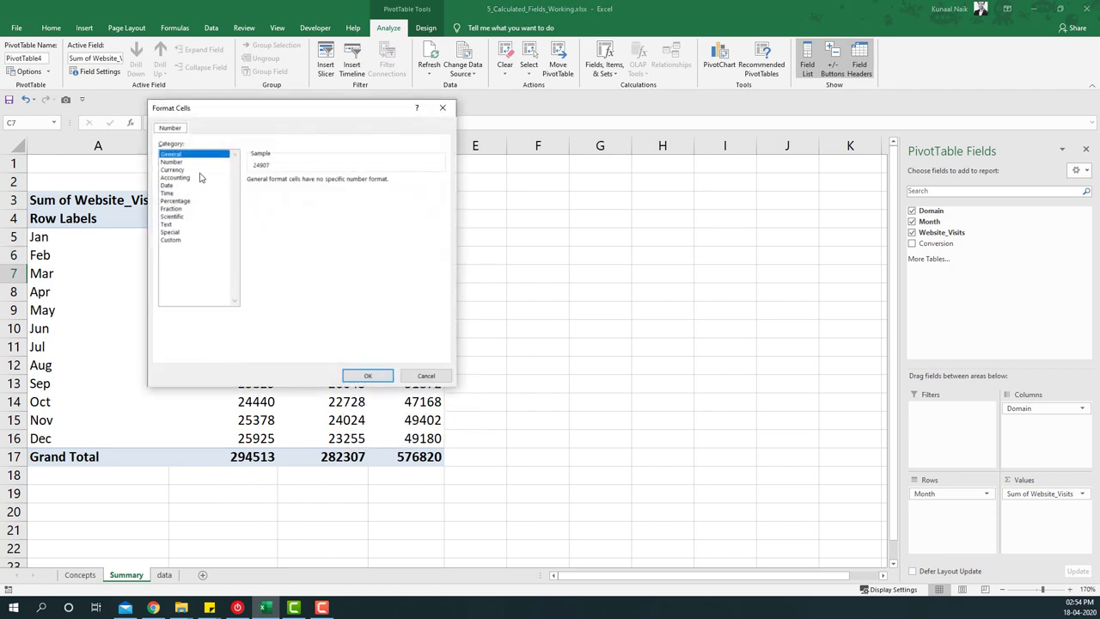
click(171, 161)
click(277, 196)
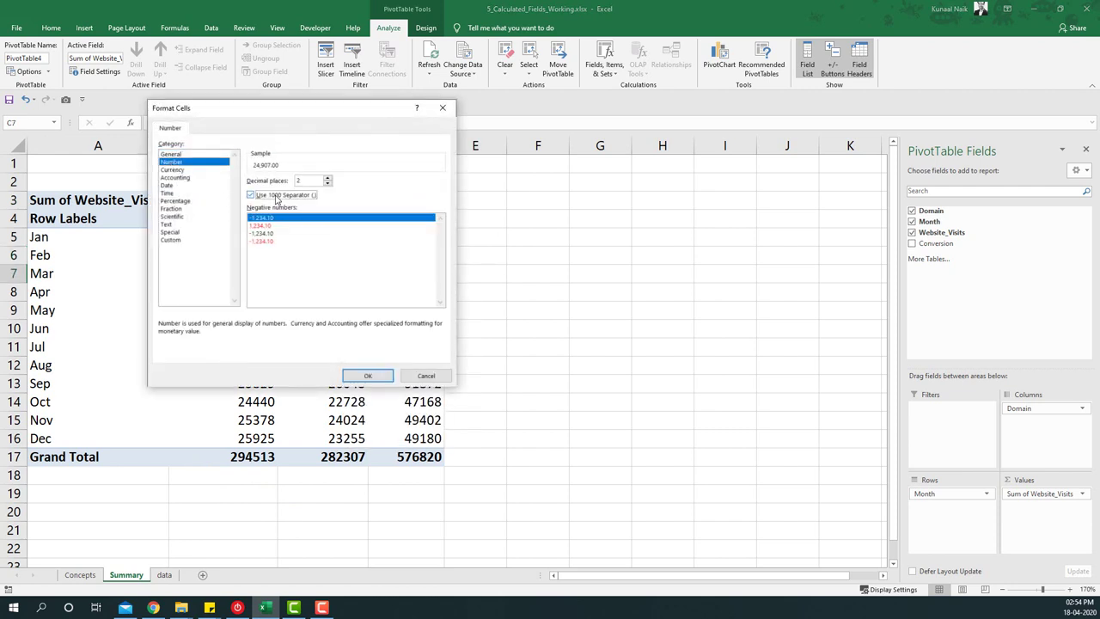
click(328, 183)
click(327, 184)
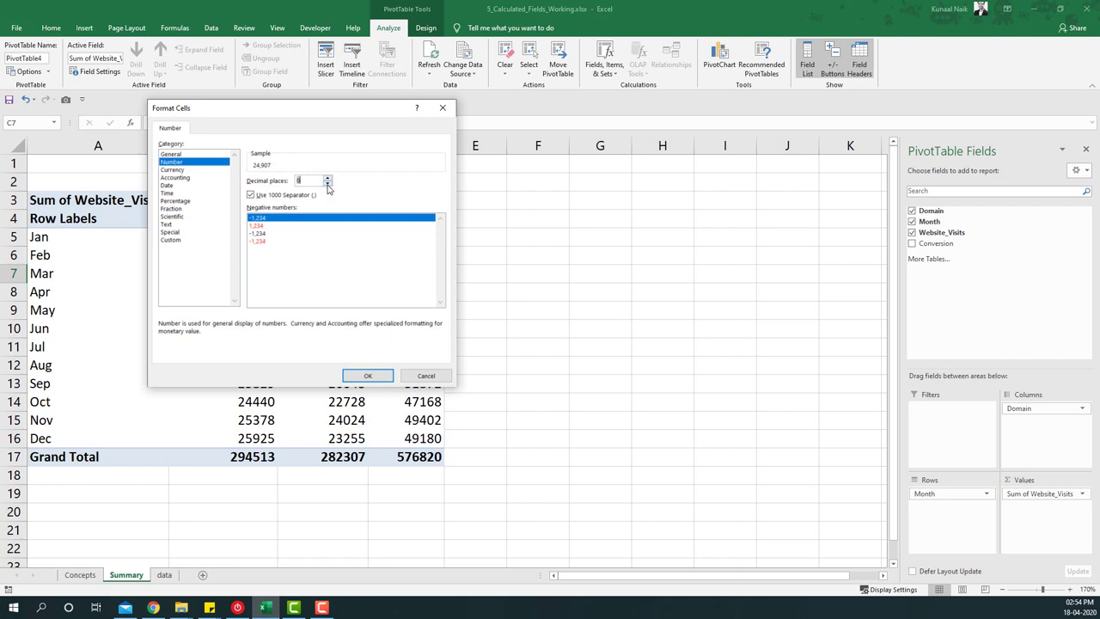
click(370, 373)
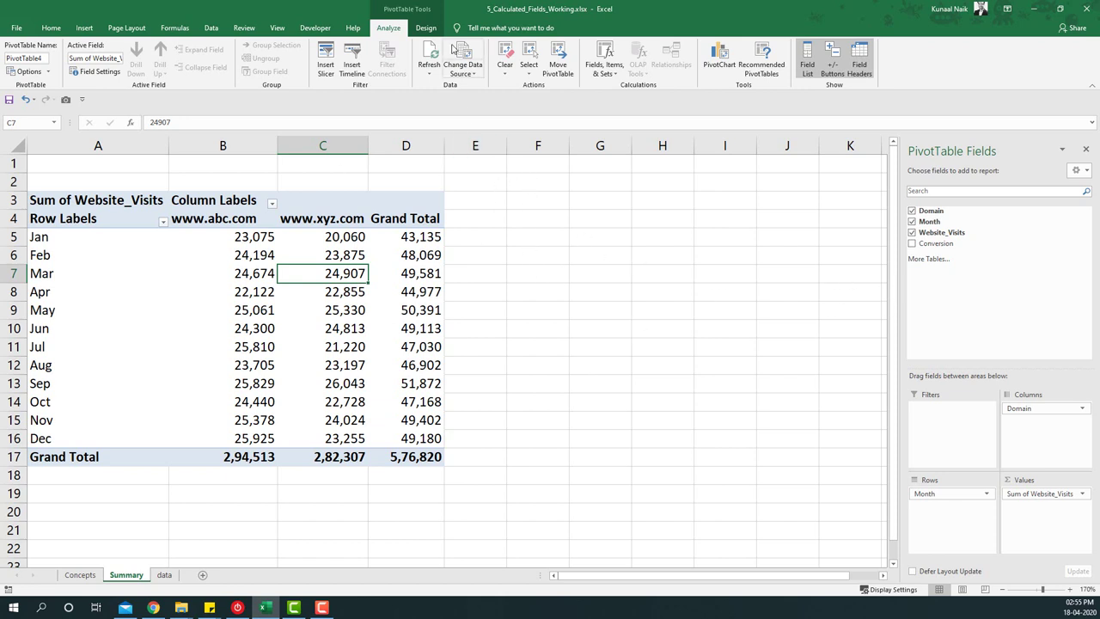
- Create a pivot calculated field named Conv% with formula =Conversion/Website_Visits and add it
click(606, 74)
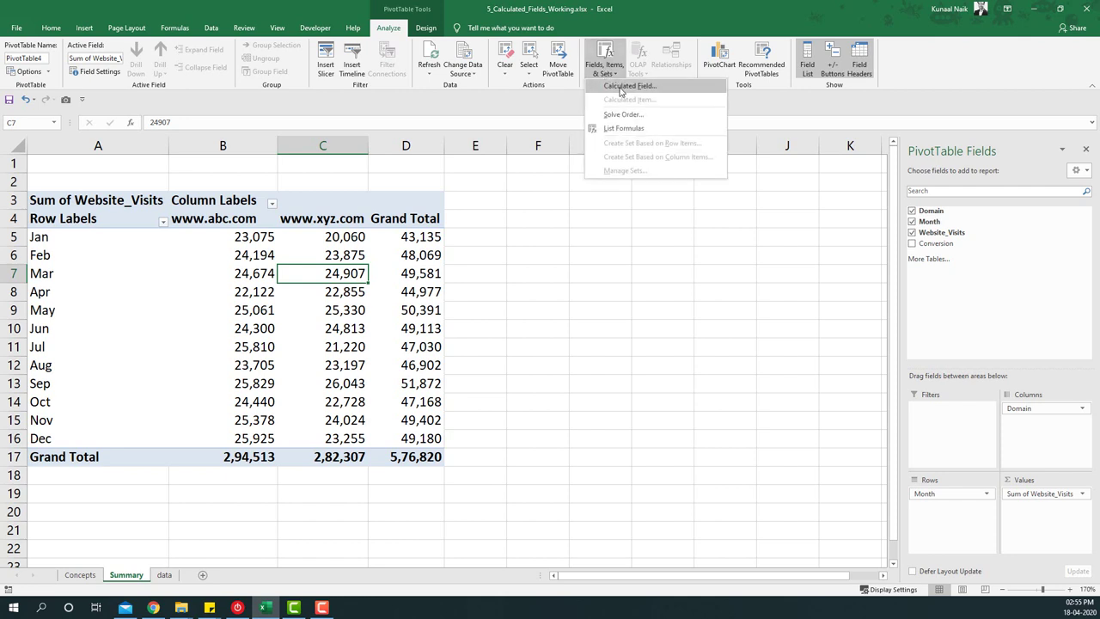
click(620, 87)
drag(505, 172, 561, 242)
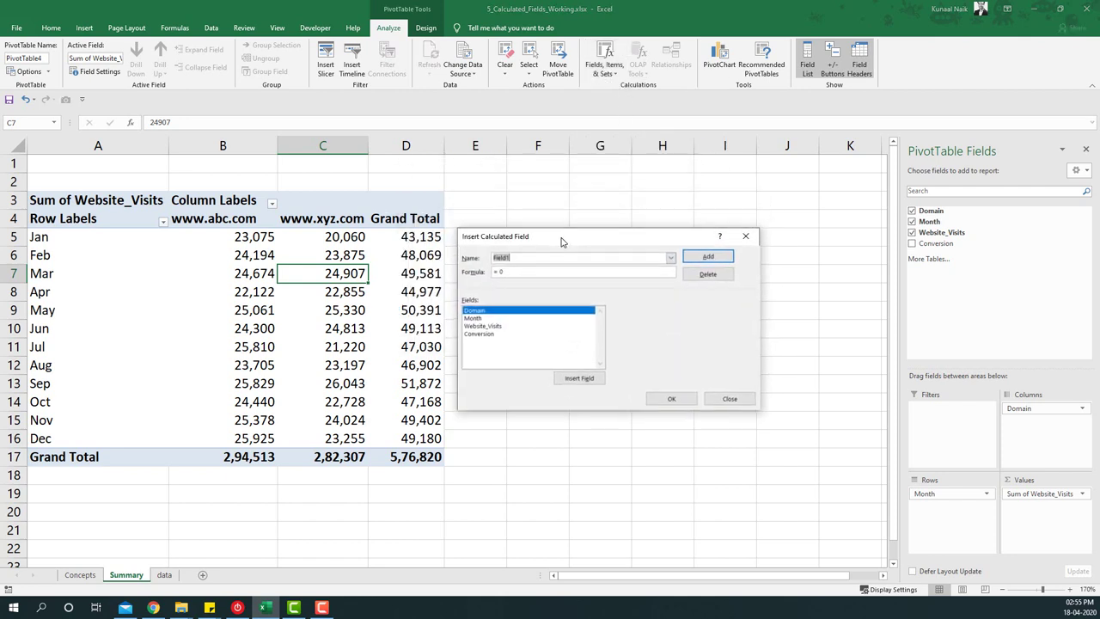
click(520, 259)
key(BackSpace)
text(Conv%)
click(527, 271)
double_click(481, 334)
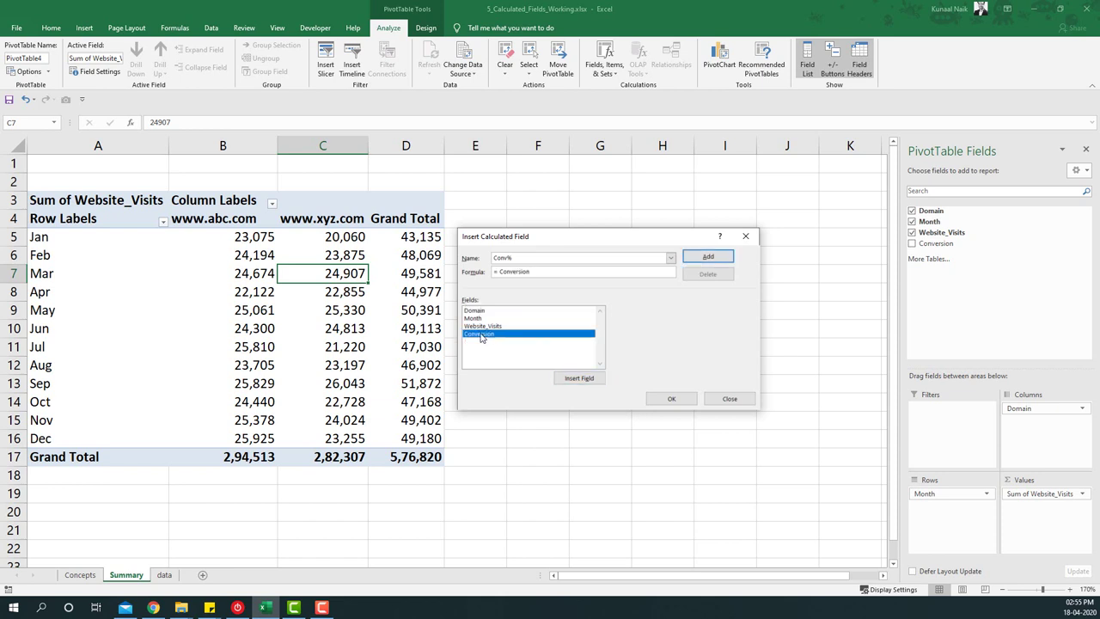
double_click(498, 325)
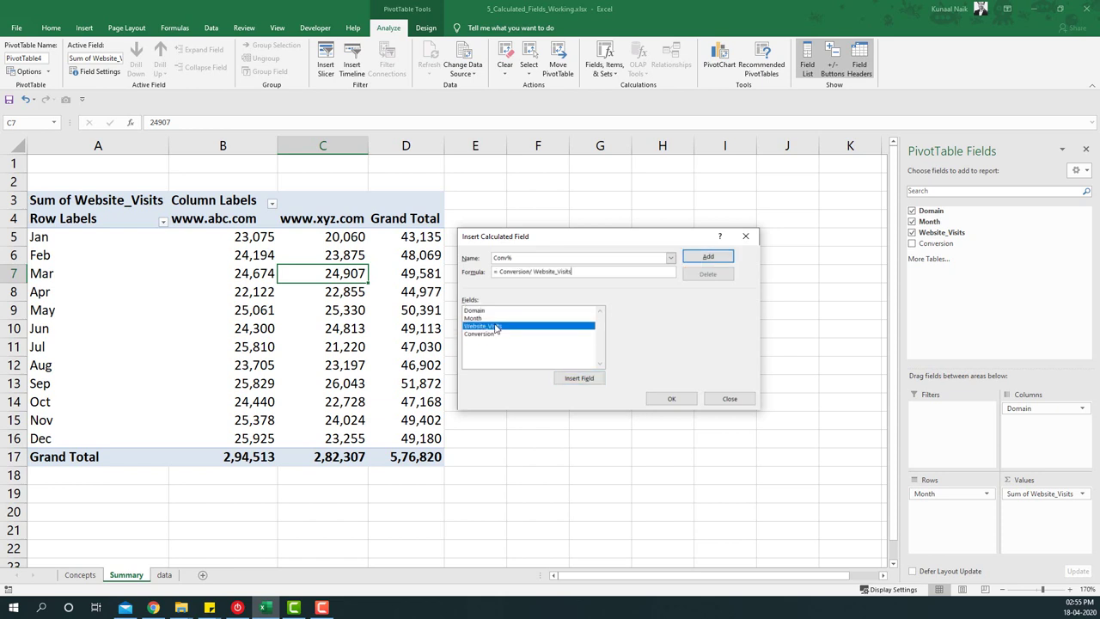
click(708, 256)
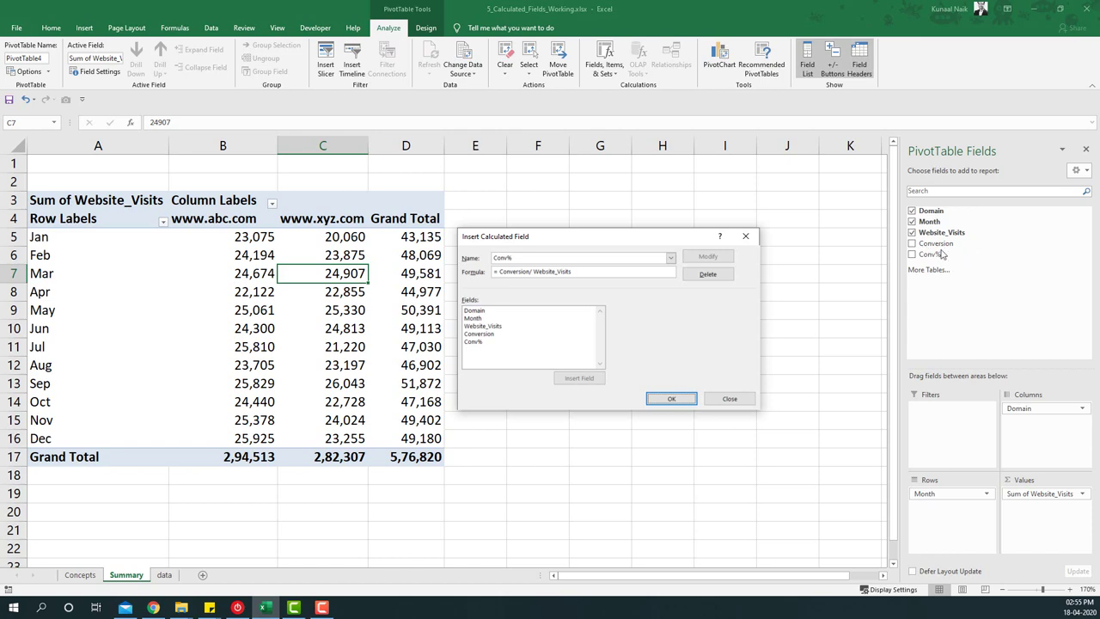
click(671, 398)
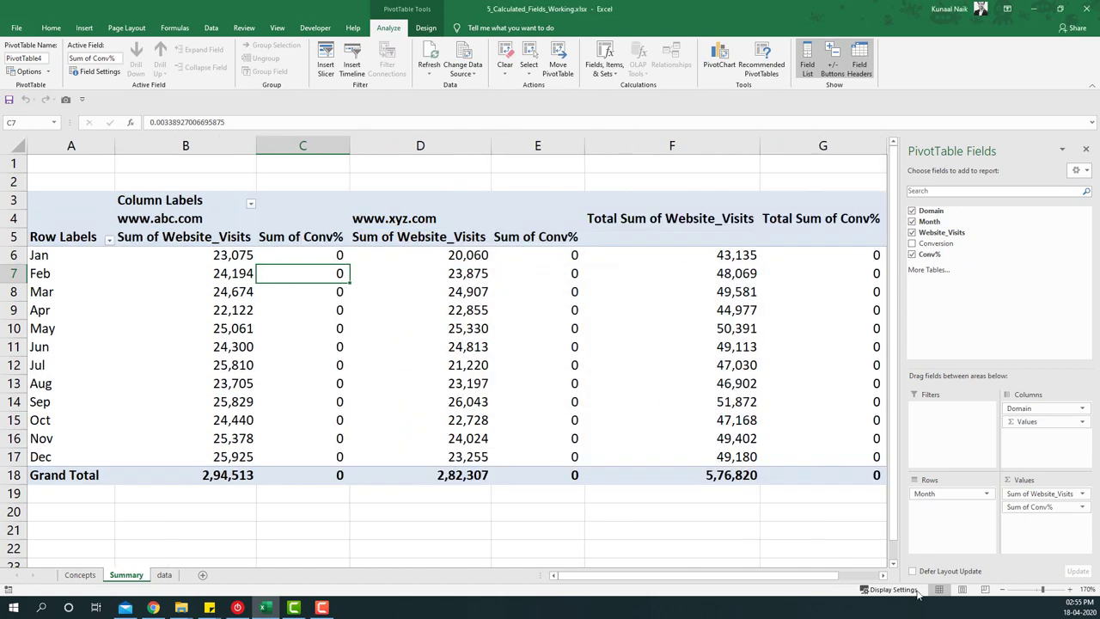
- Format the Sum of Conv% values as Percentage with 2 decimal places
click(1001, 589)
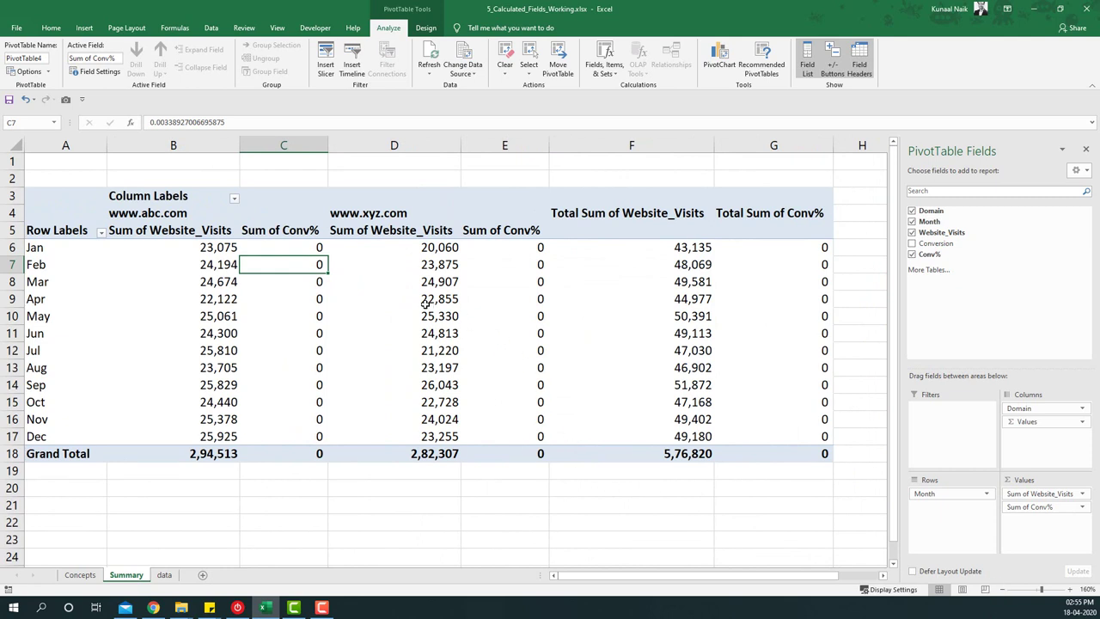
right_click(287, 247)
click(315, 285)
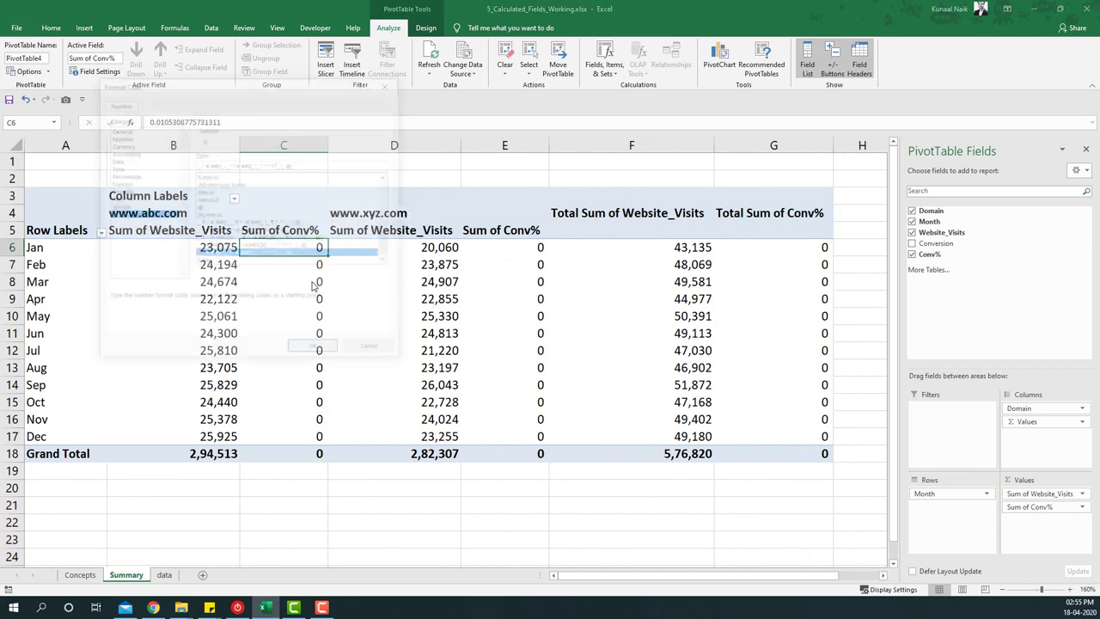
drag(222, 91, 491, 262)
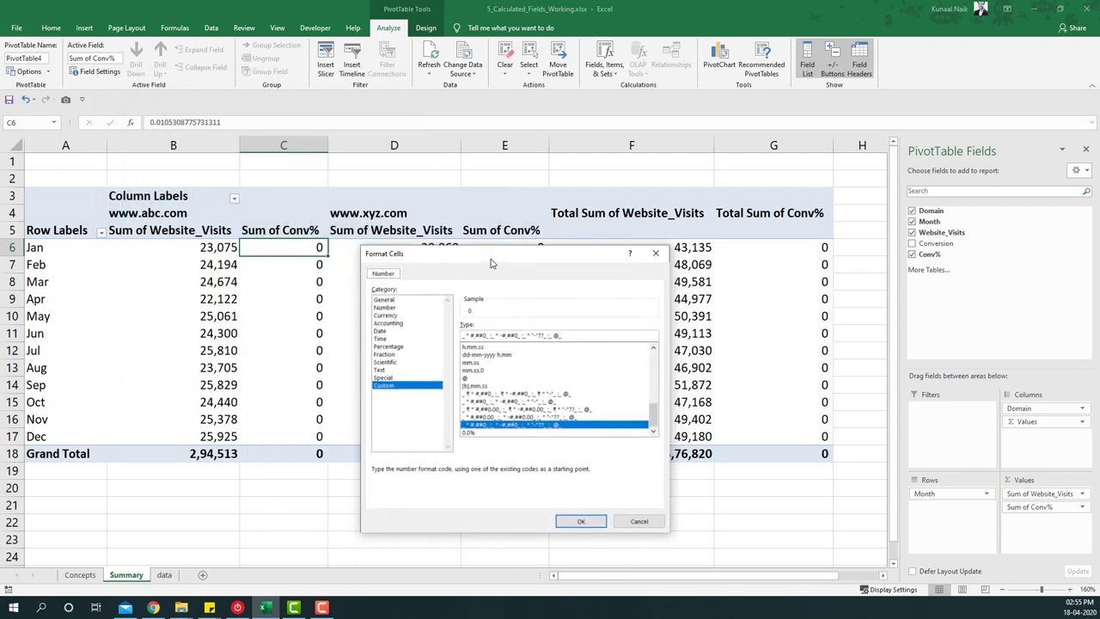
click(393, 346)
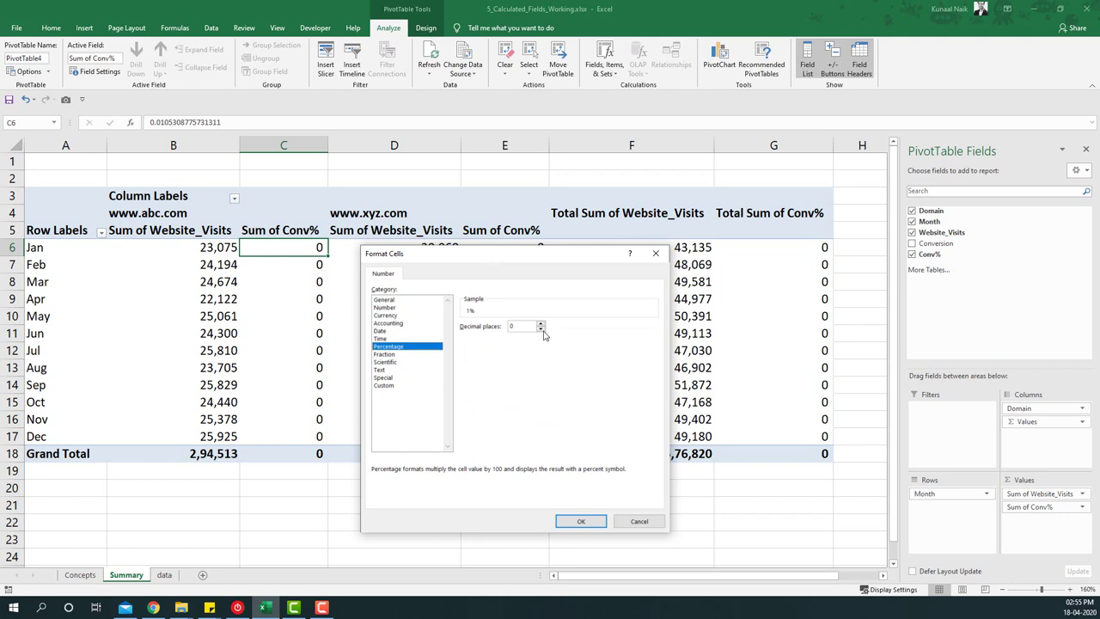
click(581, 523)
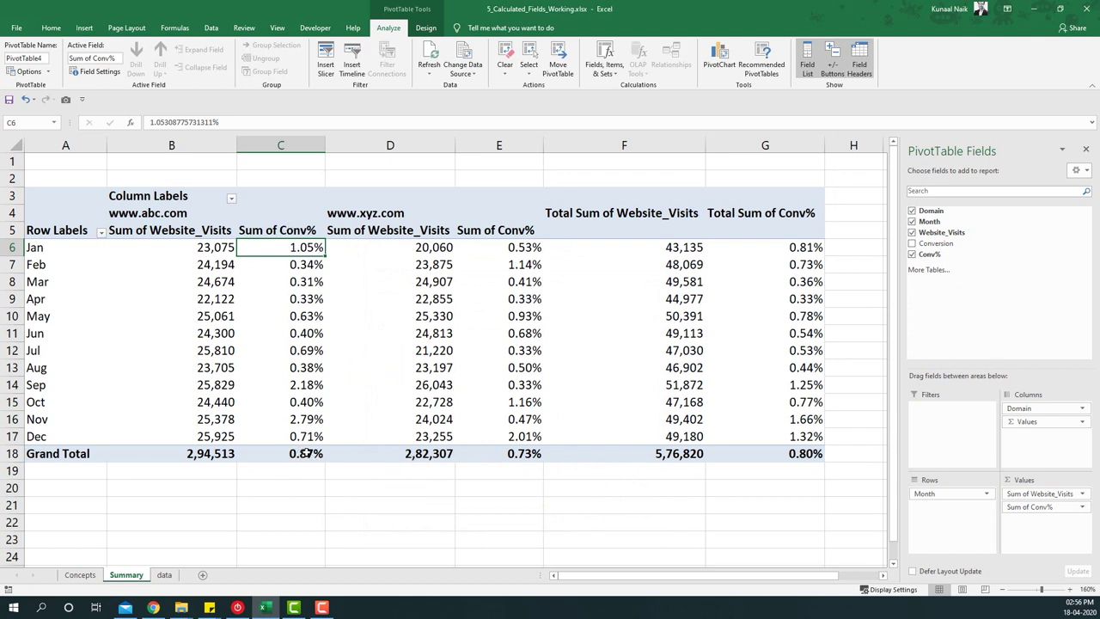
click(167, 575)
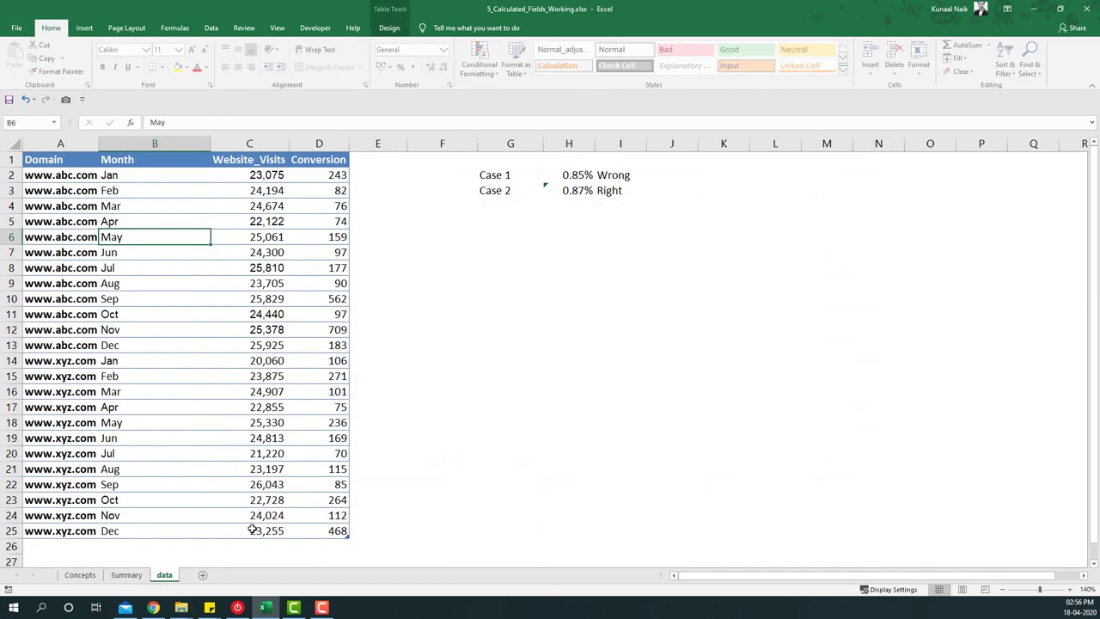
click(565, 190)
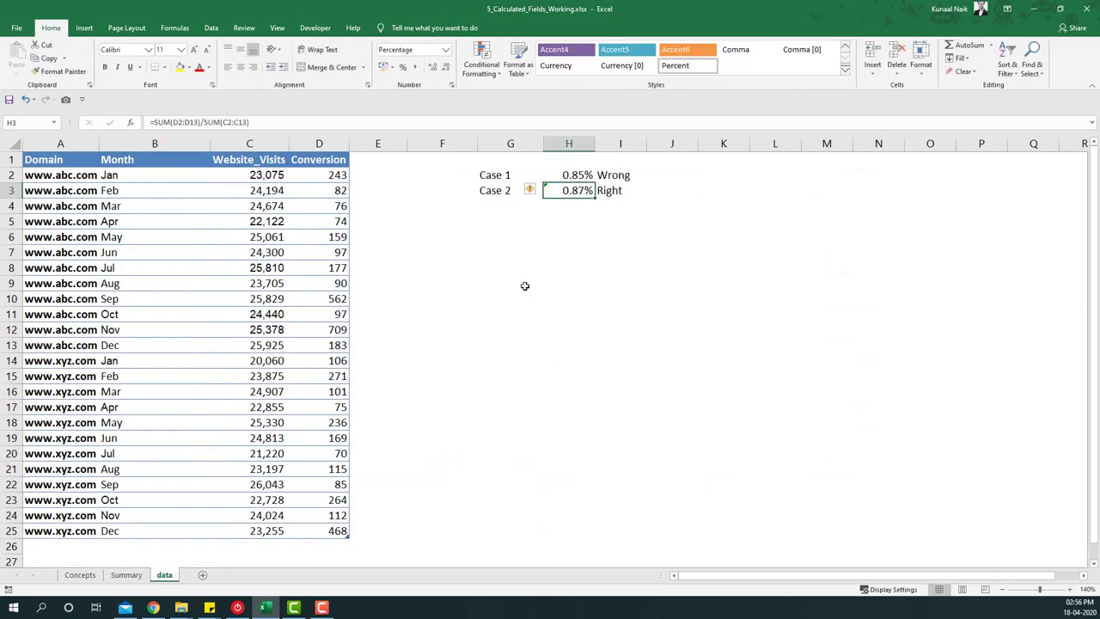
double_click(563, 190)
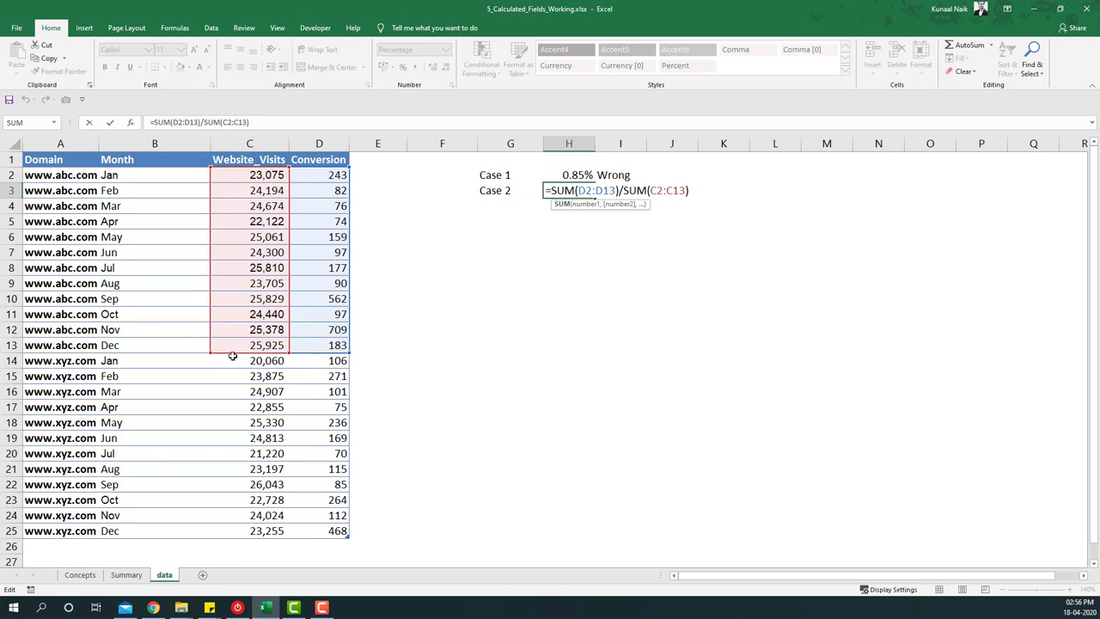
key(Return)
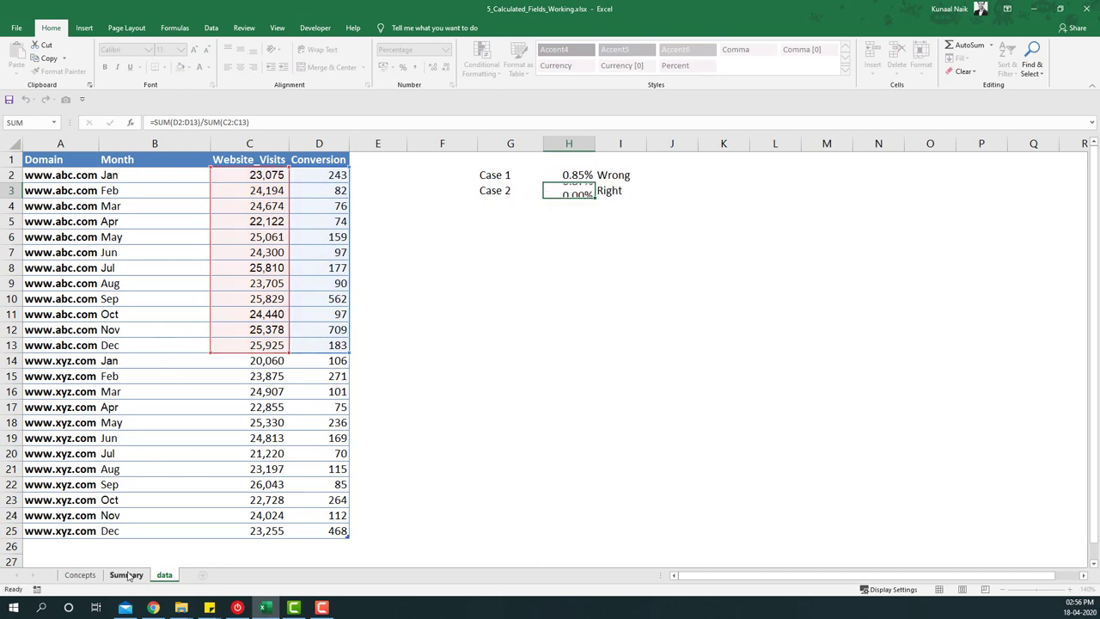
click(126, 573)
mouse_move(302, 453)
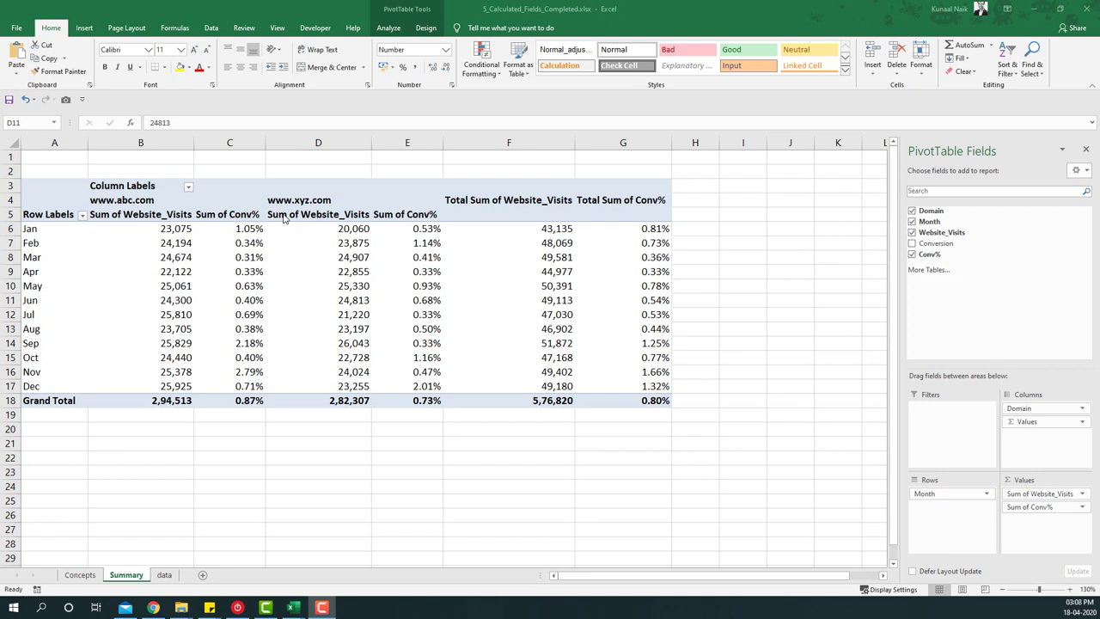
- Generate the List Formulas sheet showing Conv% as =Conversion/Website_Visits, solve order 1
click(248, 256)
click(386, 32)
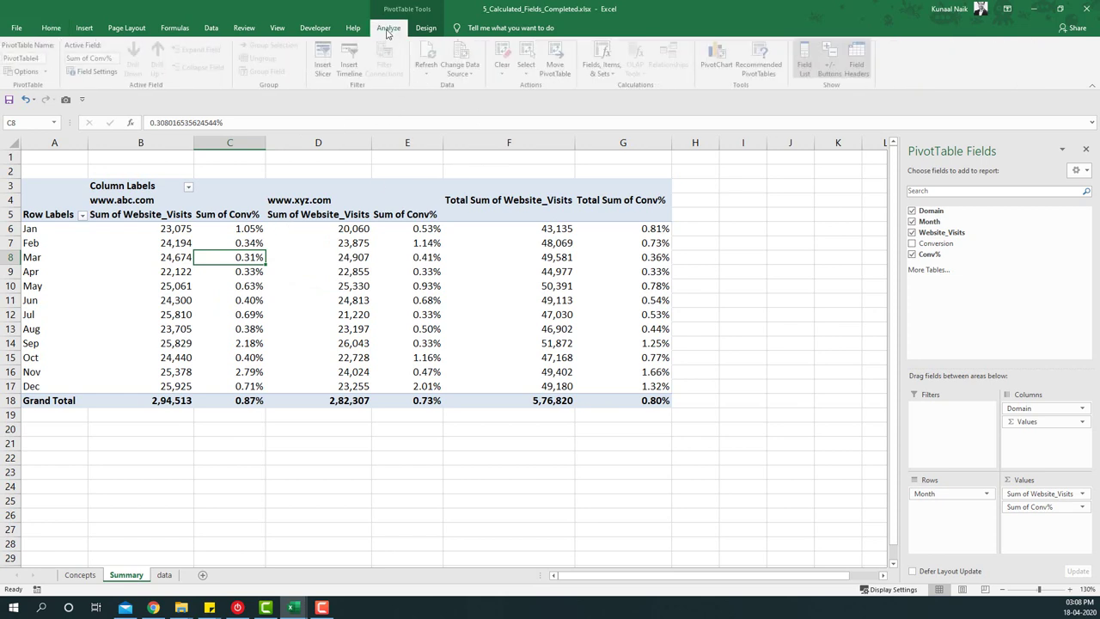
click(615, 74)
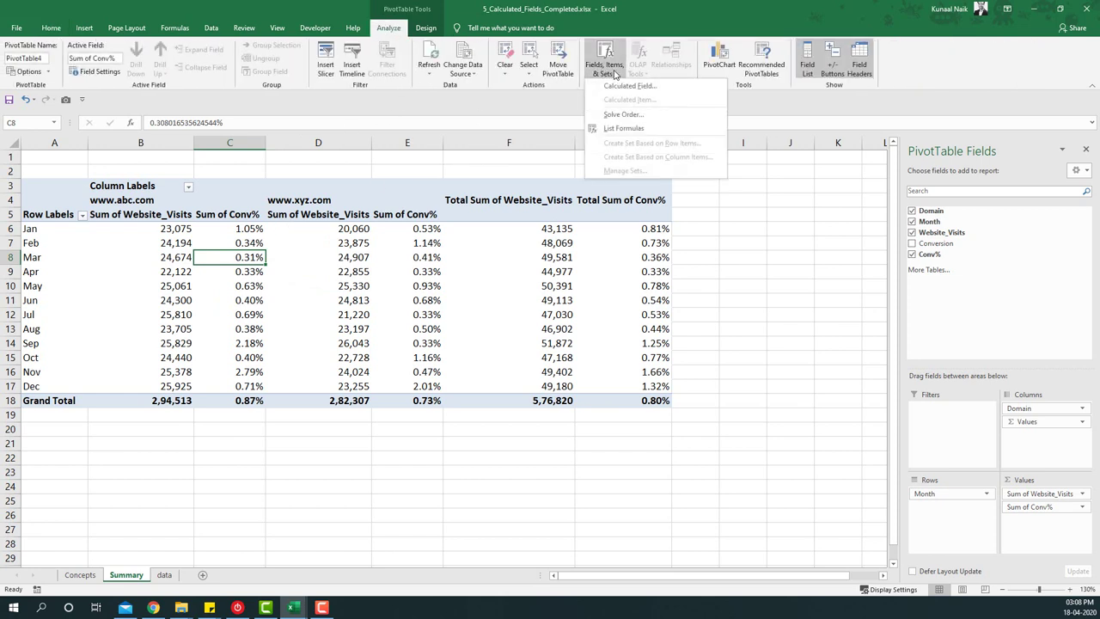
click(646, 131)
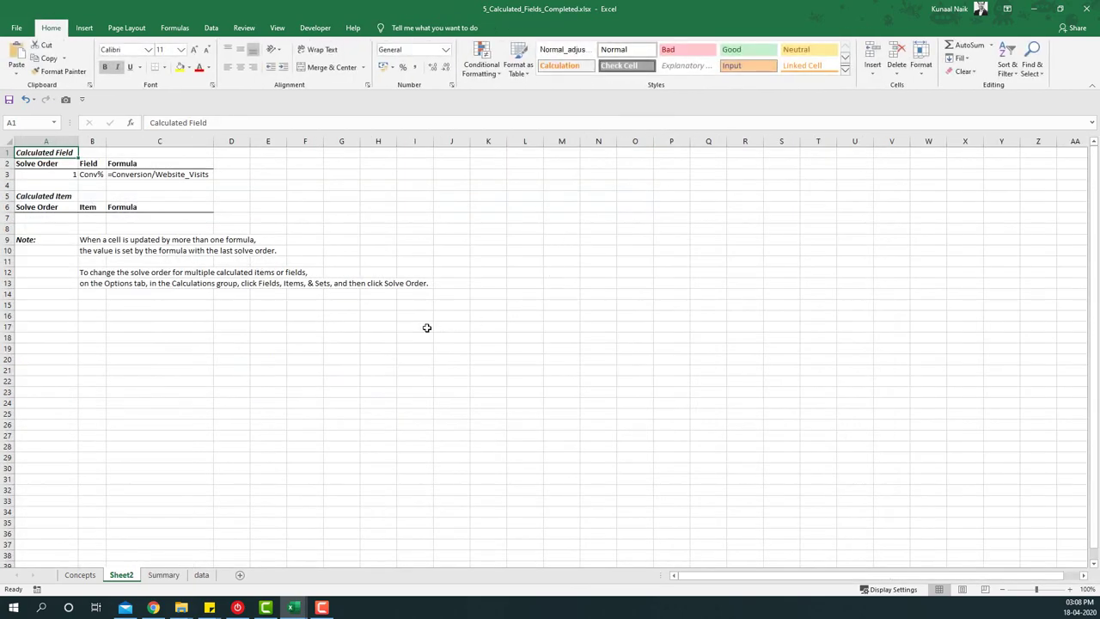
click(1065, 590)
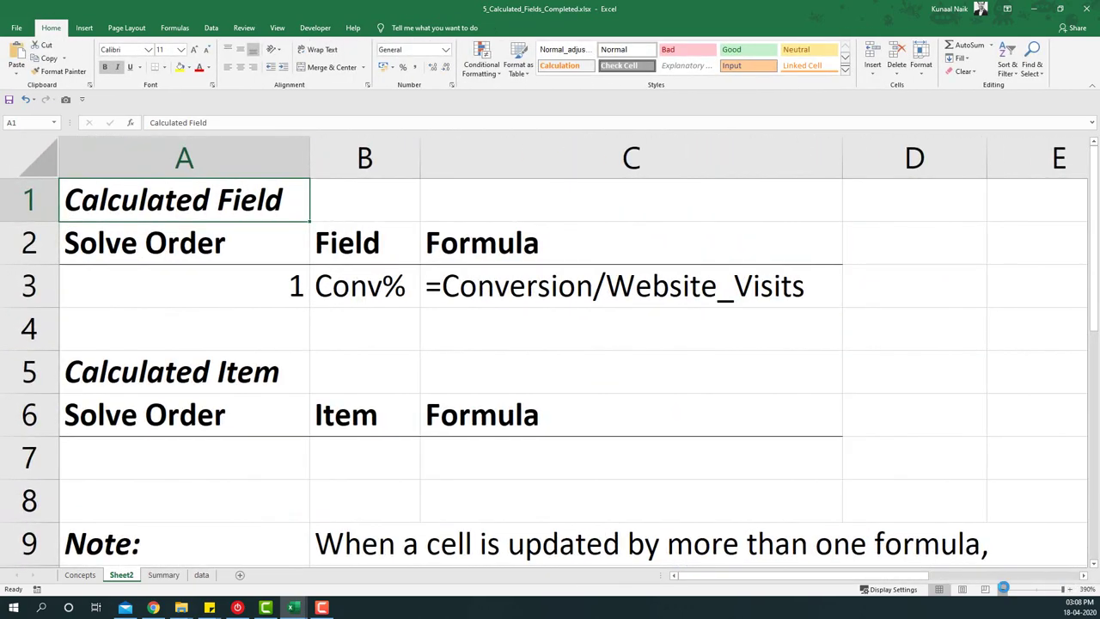
click(1003, 589)
click(1002, 589)
click(1003, 589)
click(1003, 589)
click(1003, 590)
click(1003, 590)
click(1002, 589)
click(1003, 589)
click(1002, 589)
click(1002, 589)
click(1003, 589)
click(1003, 589)
click(1003, 589)
click(1003, 590)
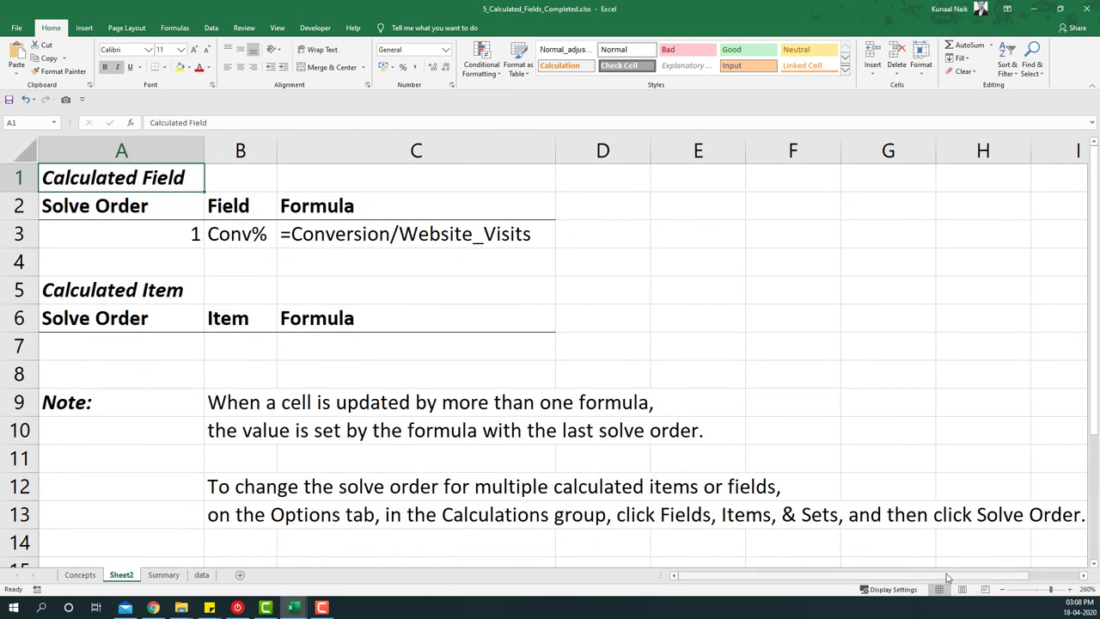